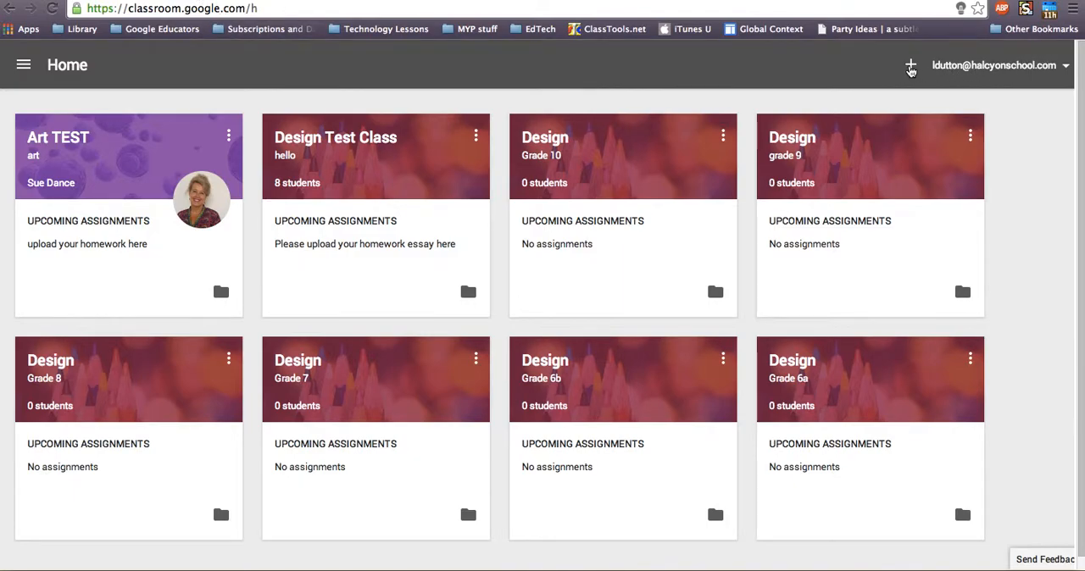
click(912, 68)
click(927, 96)
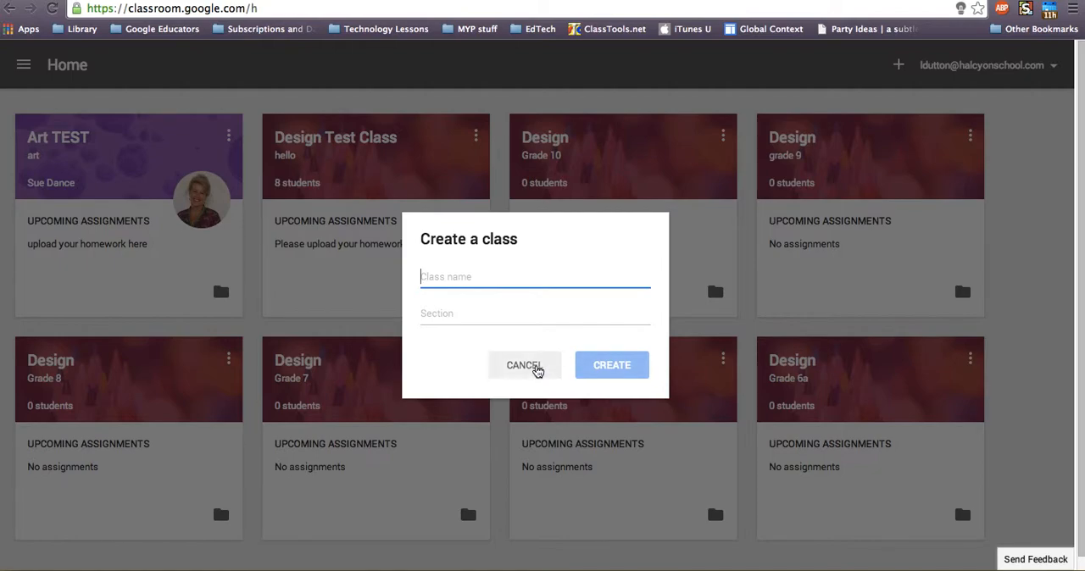
click(536, 367)
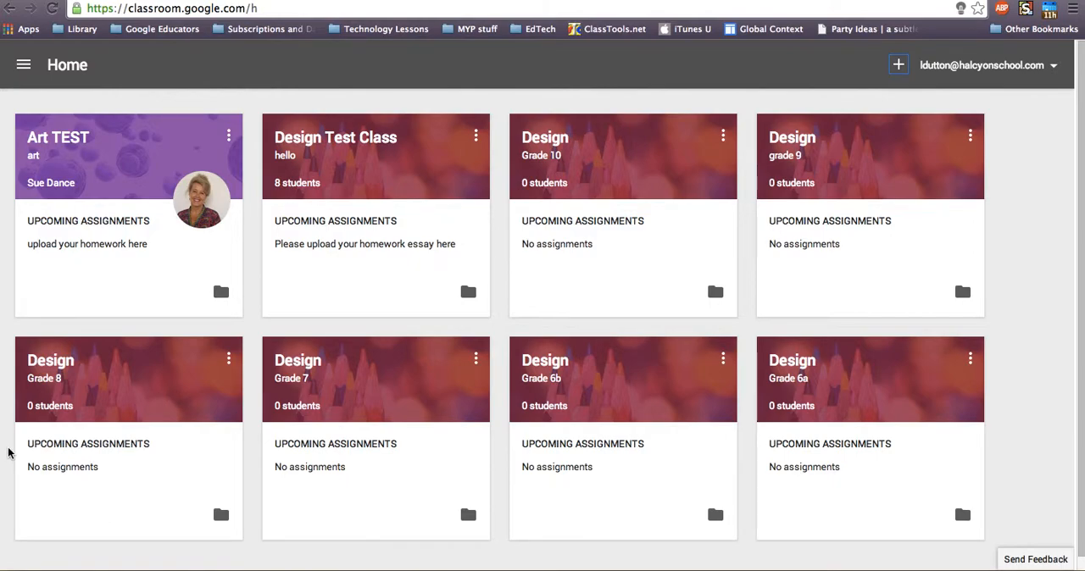
Open Design Test Class and review its student list and the dialog for inviting students
click(338, 142)
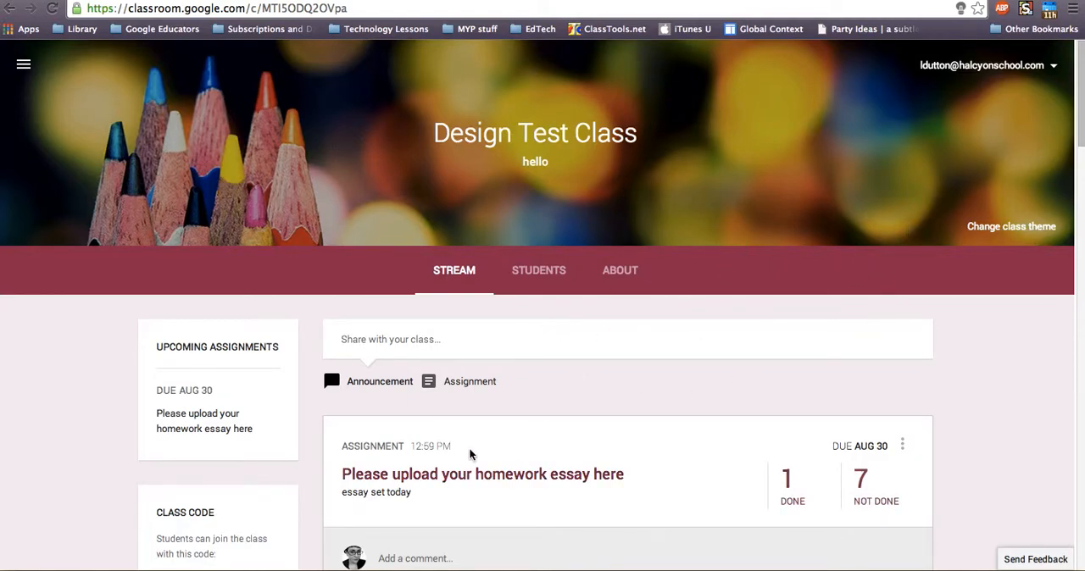
scroll(492, 364, down, 1)
click(519, 219)
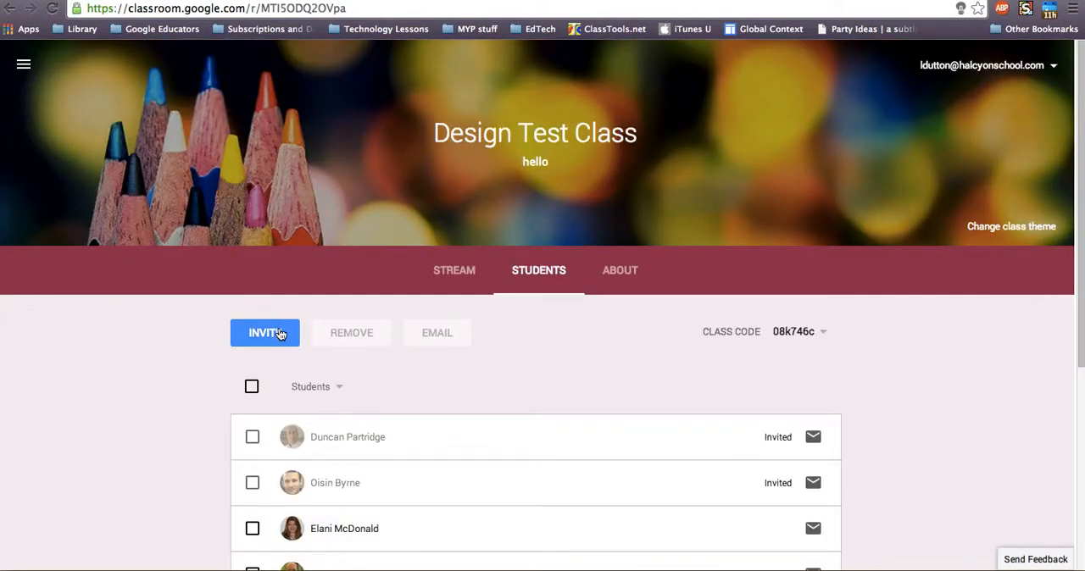
click(280, 333)
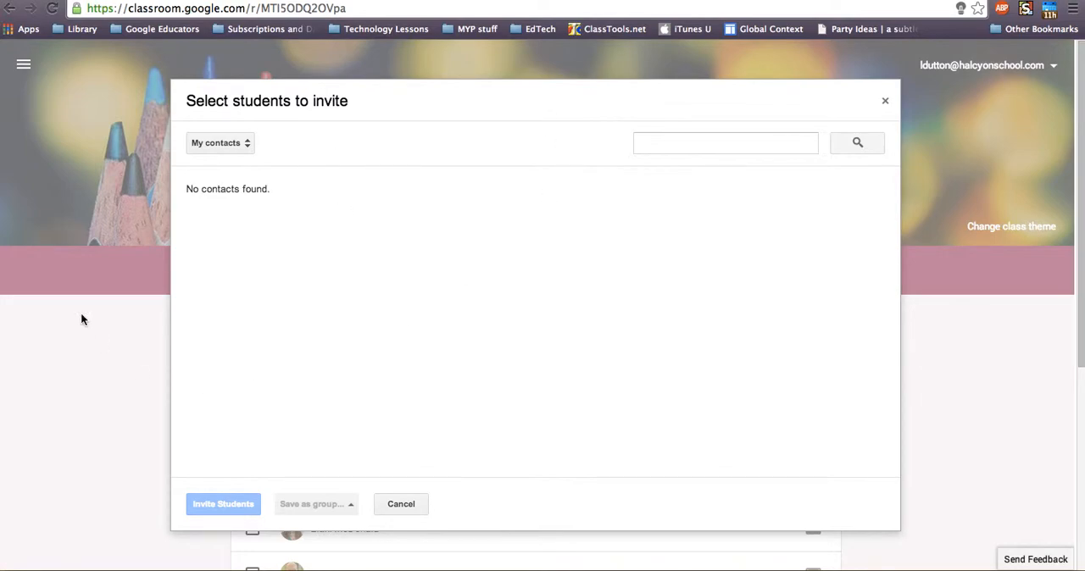
click(400, 504)
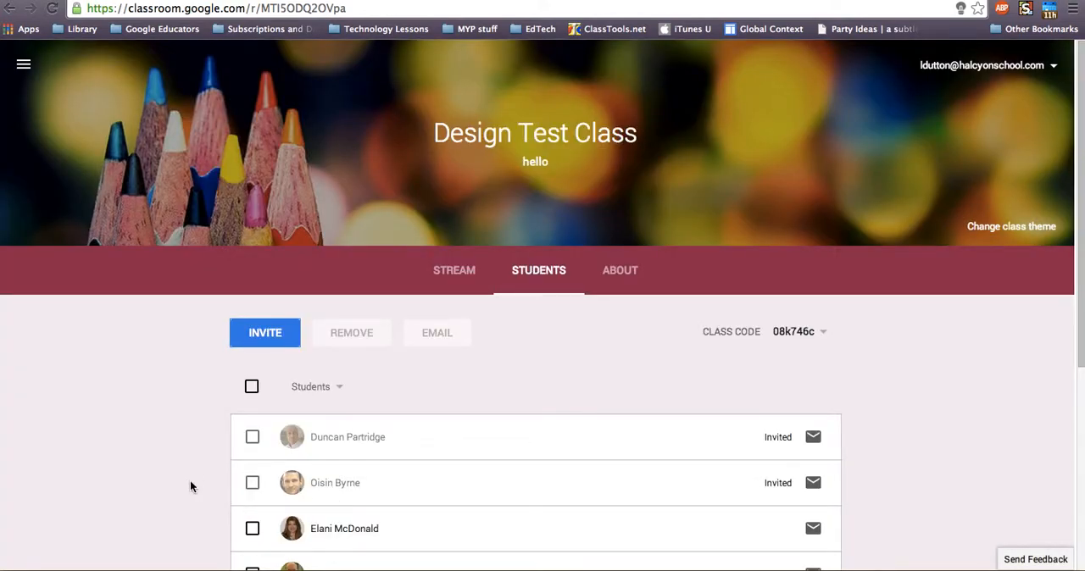
scroll(191, 487, down, 2)
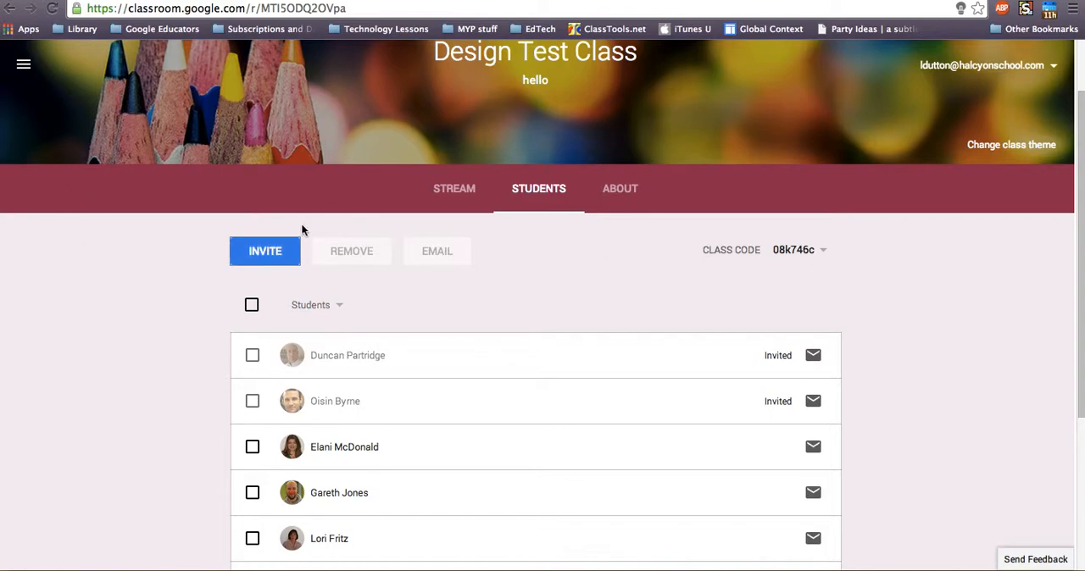
Review the class's About page with its description, room, teacher contact, Drive folder and materials area
click(446, 188)
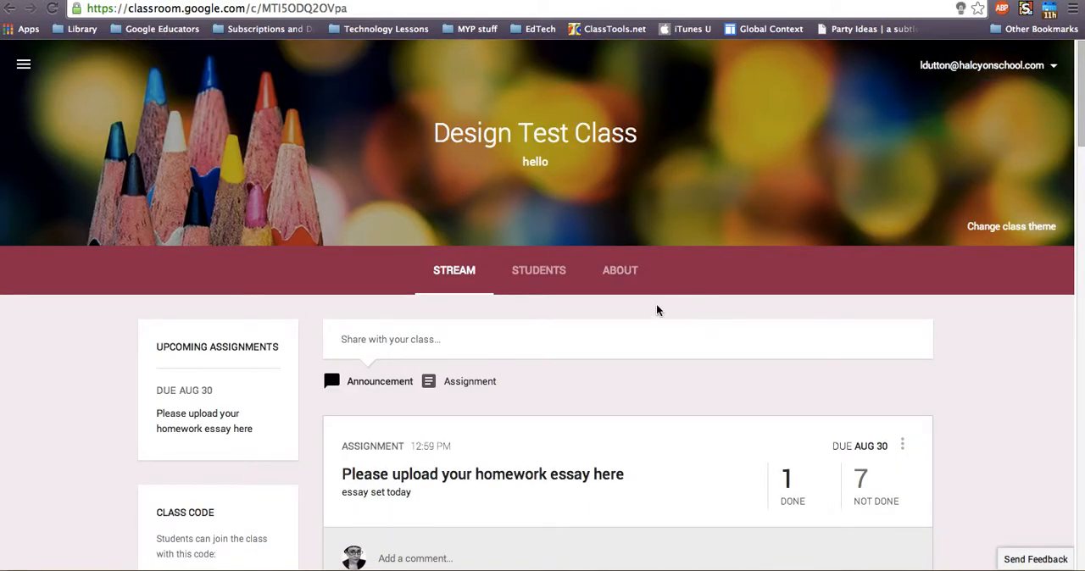
click(636, 290)
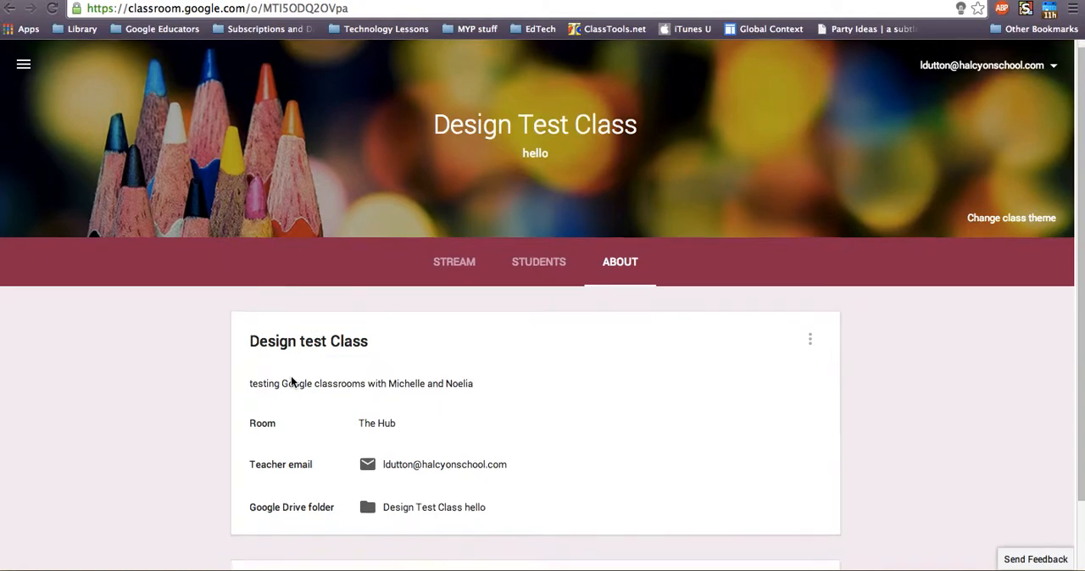
scroll(289, 381, down, 1)
scroll(290, 376, up, 1)
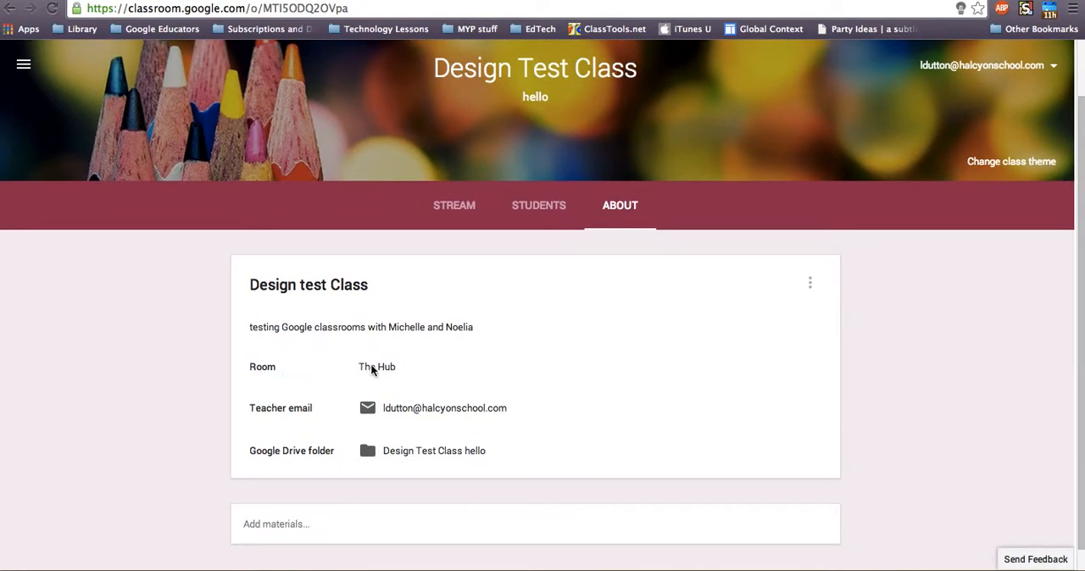
scroll(283, 434, down, 1)
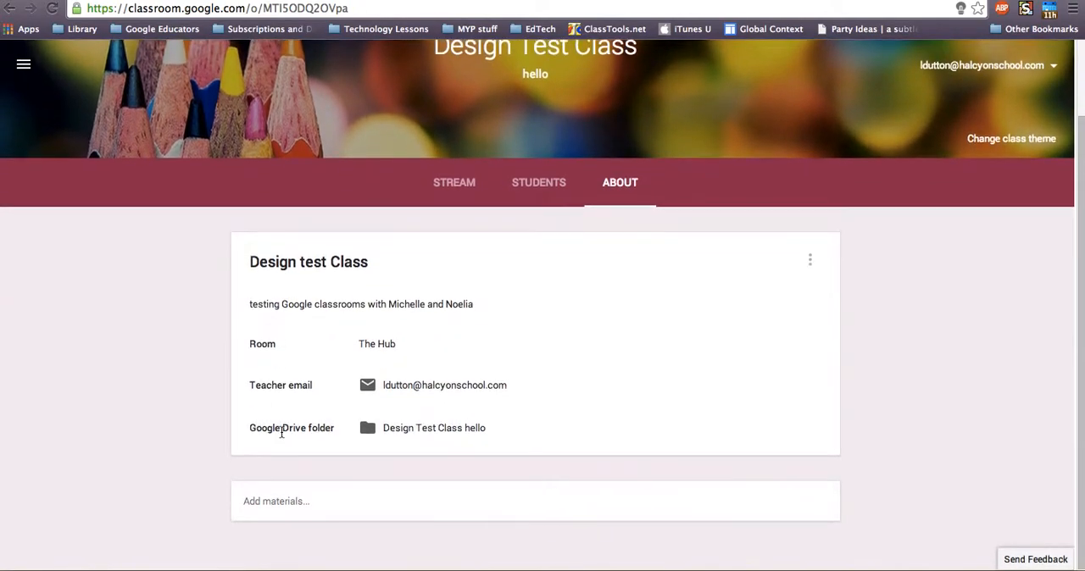
Post the announcement "Welcome to this class - I am enjoying this experiment" to the Design Test Class stream
click(479, 187)
scroll(261, 468, down, 2)
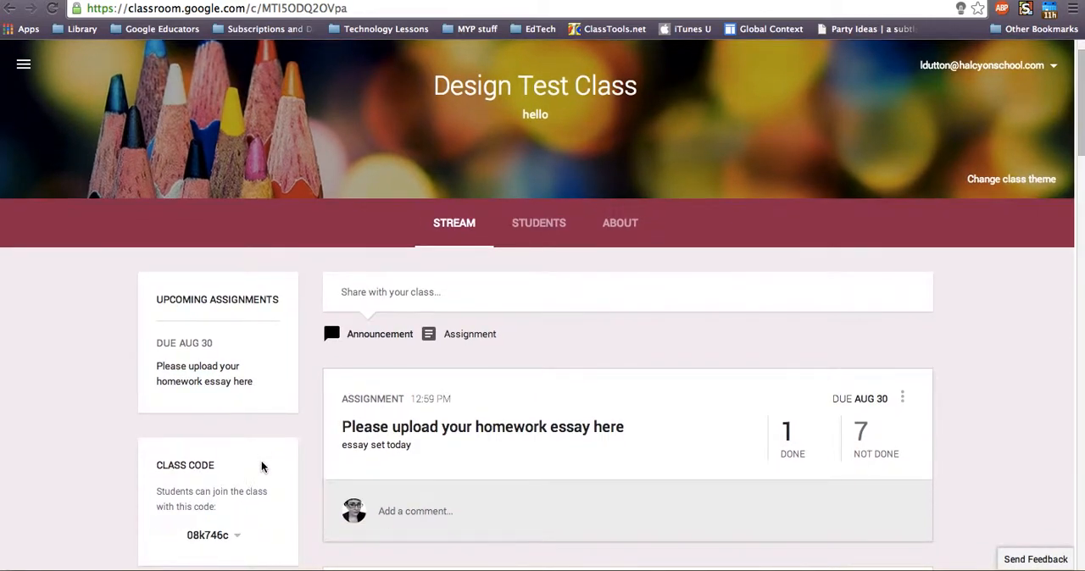
click(378, 286)
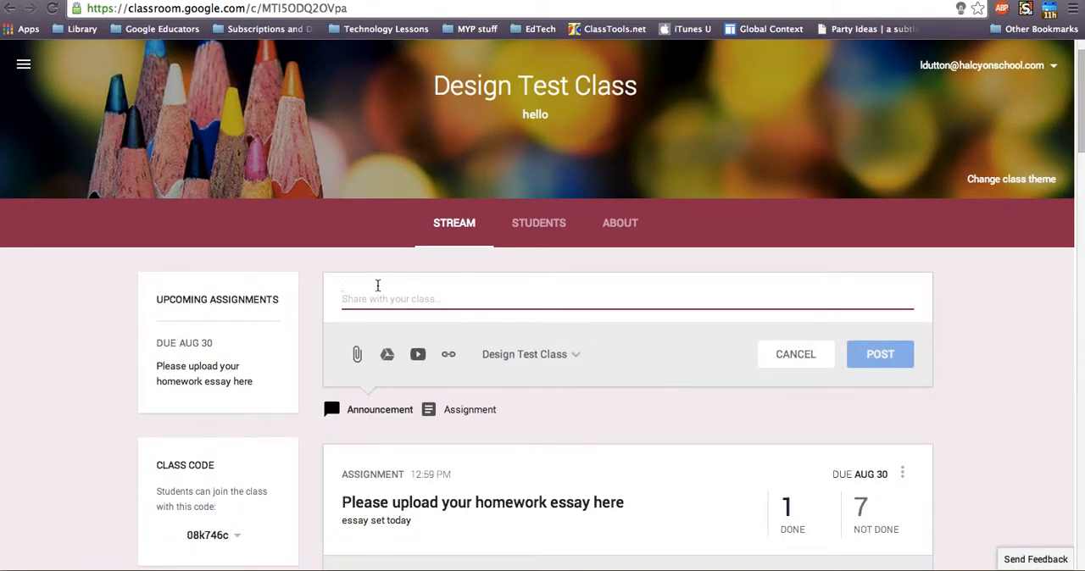
text(Welcome to t)
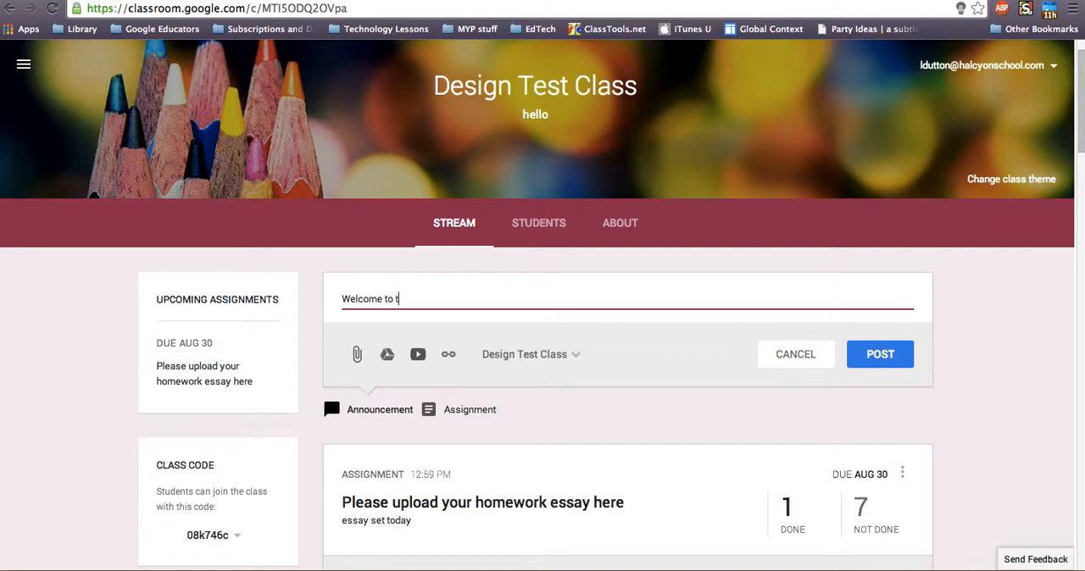
text(his class : I am enjoying this e)
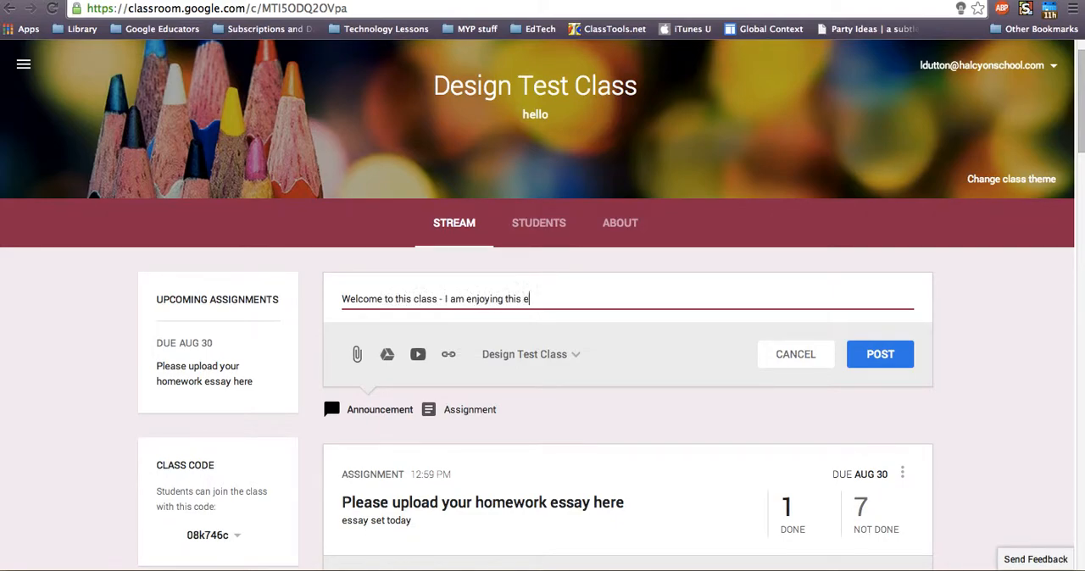
text(xperiment)
click(539, 355)
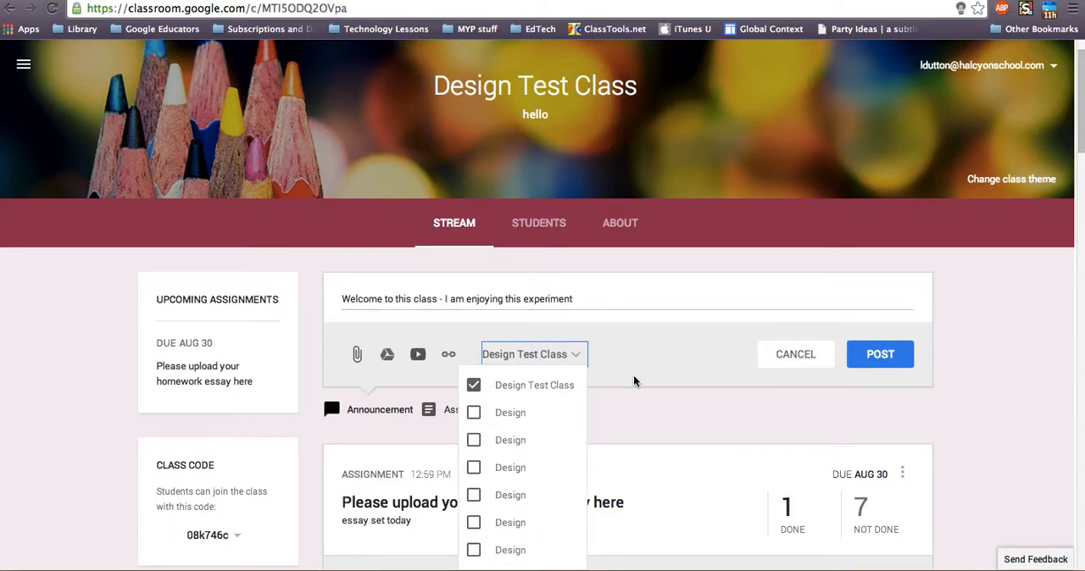
click(856, 361)
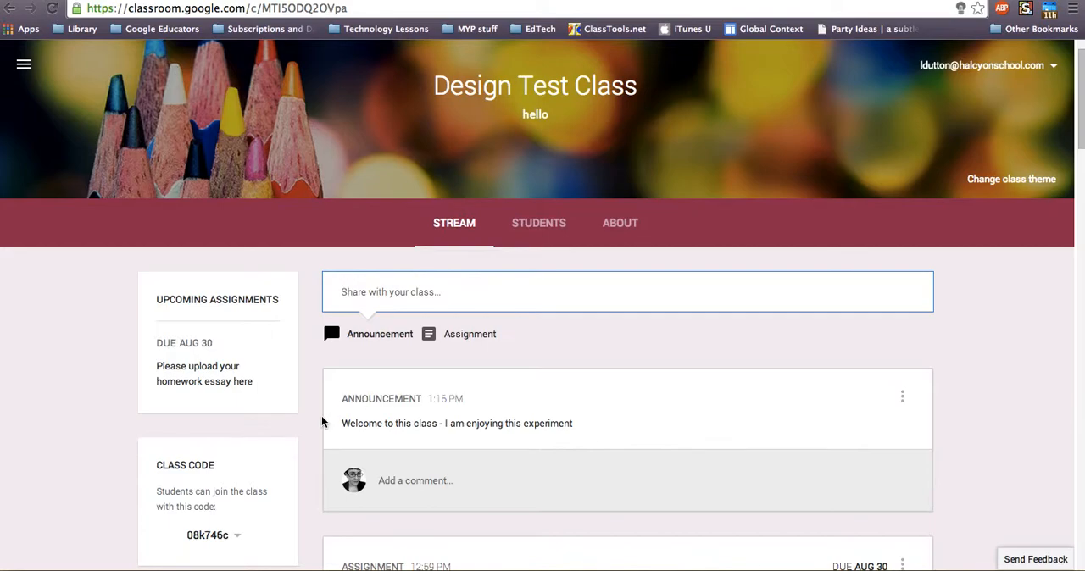
Create the assignment "Please upload homework one" with the description "upload" and assign it to Design Test Class
click(461, 339)
text(Please upload )
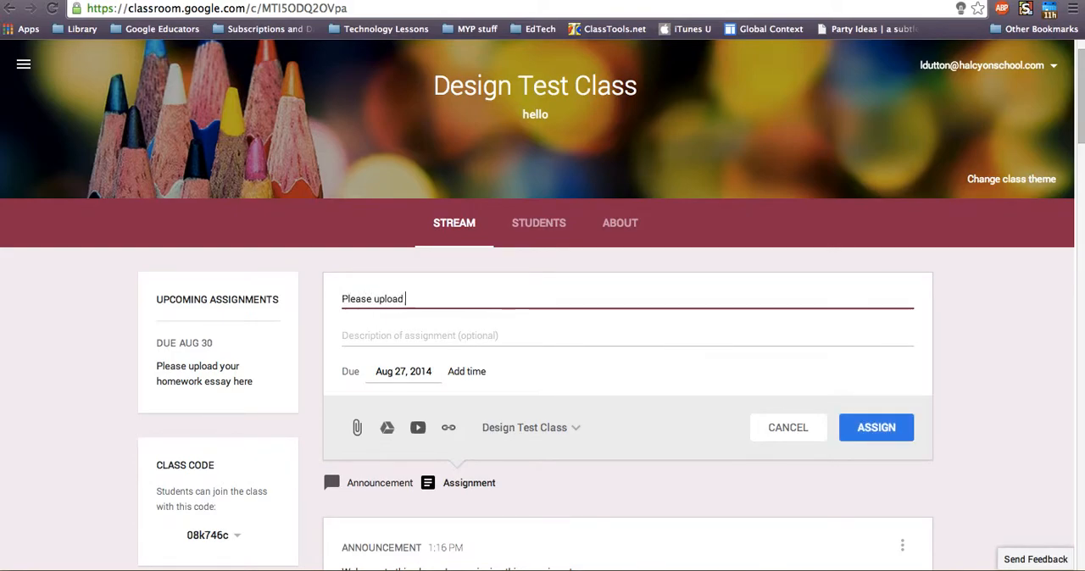
text(homework one)
click(473, 335)
text(upload)
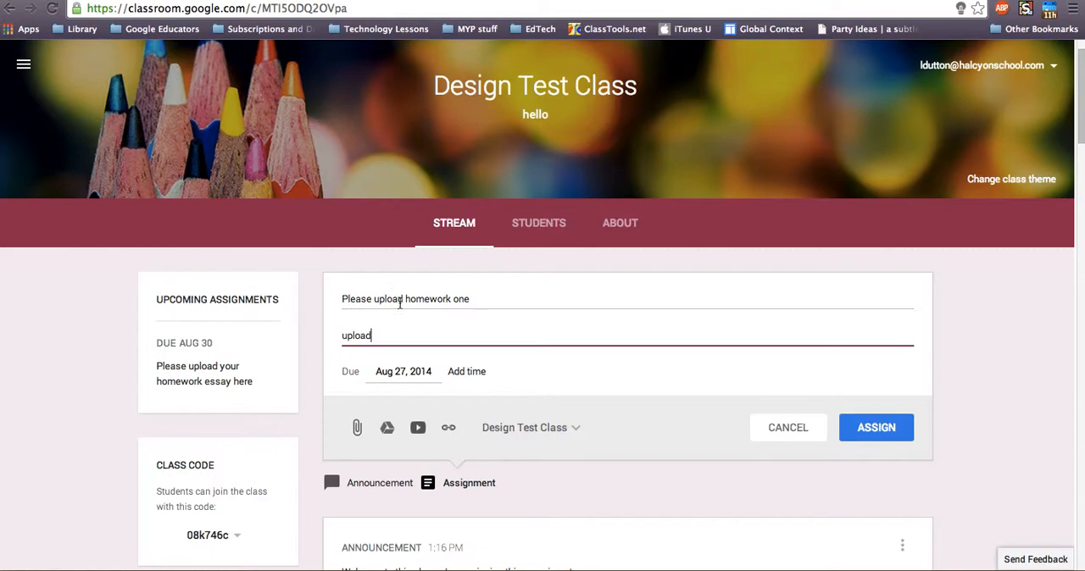
click(849, 429)
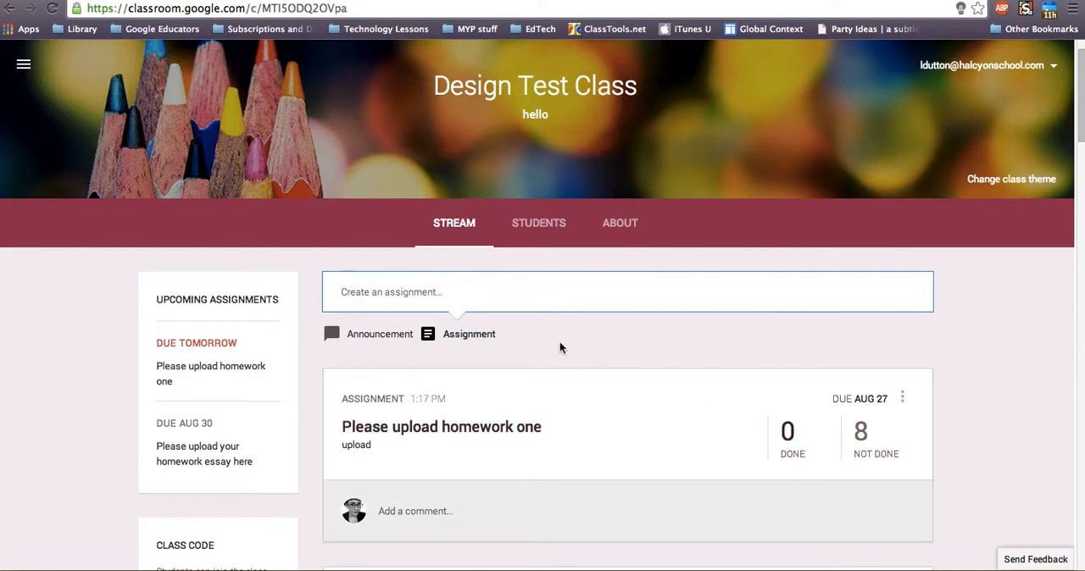
Open the student's submitted document for "Please upload homework one" and check its sharing settings
scroll(735, 356, down, 1)
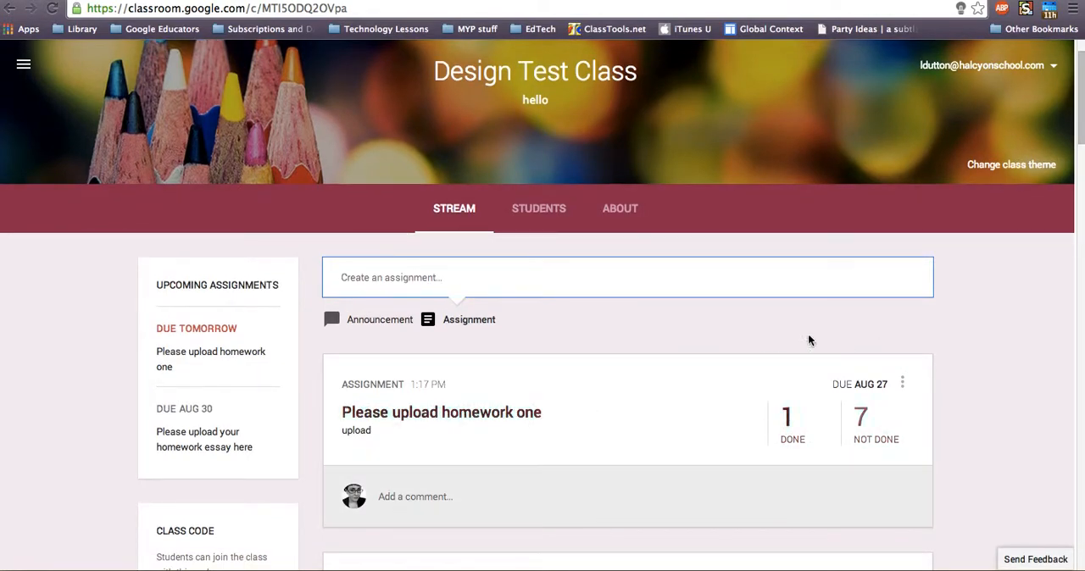
click(788, 422)
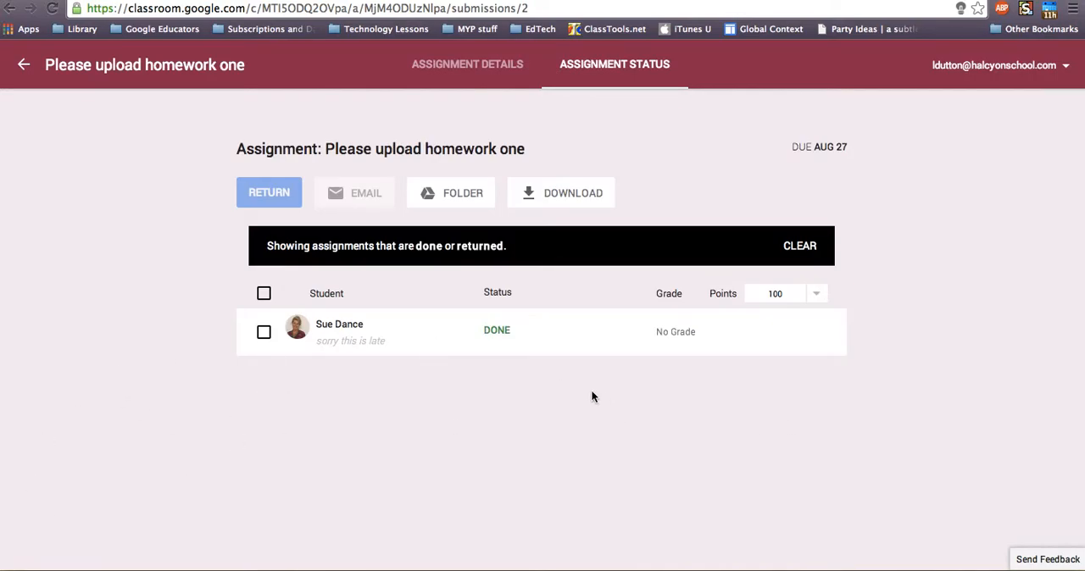
click(345, 325)
click(323, 390)
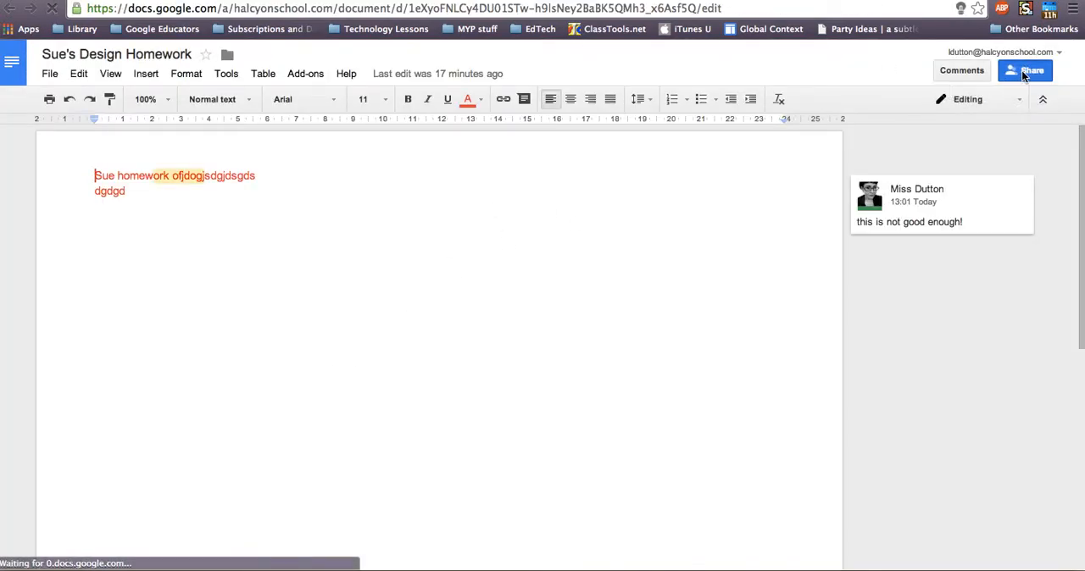
click(1023, 74)
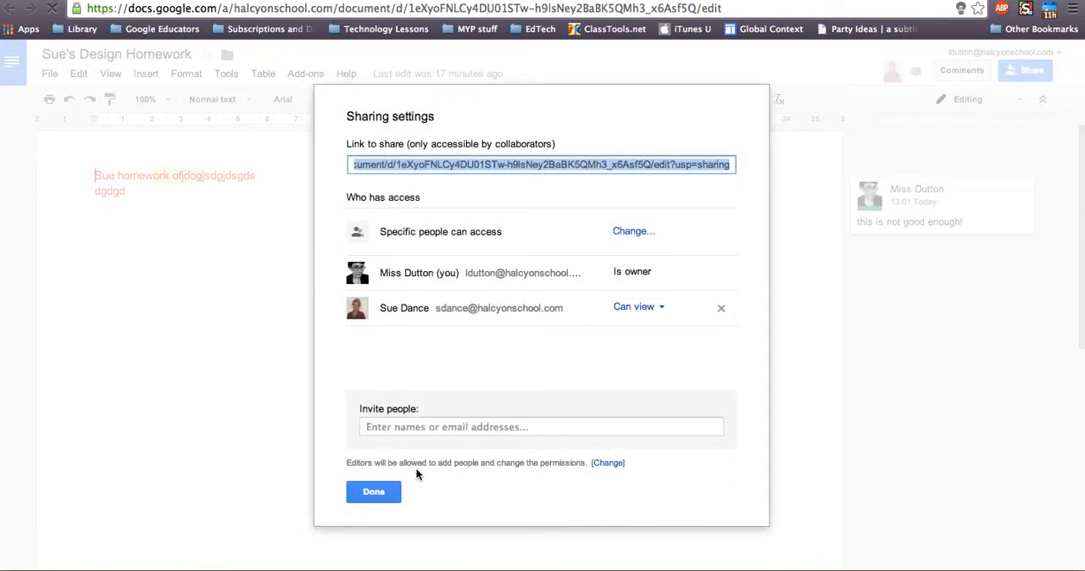
click(371, 493)
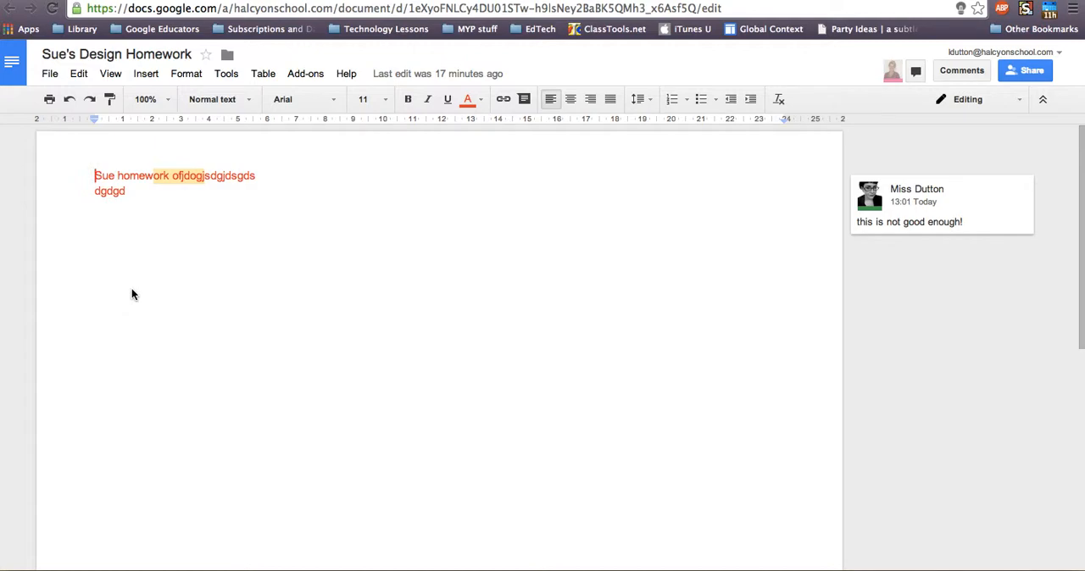
Replace the homework text from partway through its second word to the end with "fssgsdgg"
drag(142, 194, 130, 176)
text(fssgsdgg)
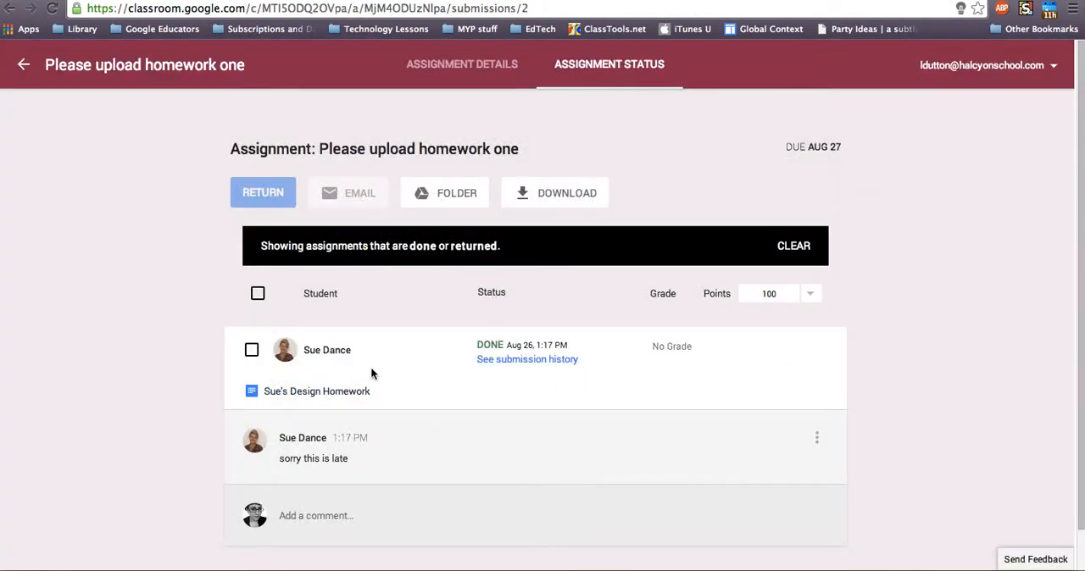
Set the assignment's point value to 7 and give the student's submission a grade of 4
click(765, 292)
double_click(765, 292)
text(7)
click(679, 350)
click(626, 351)
click(677, 349)
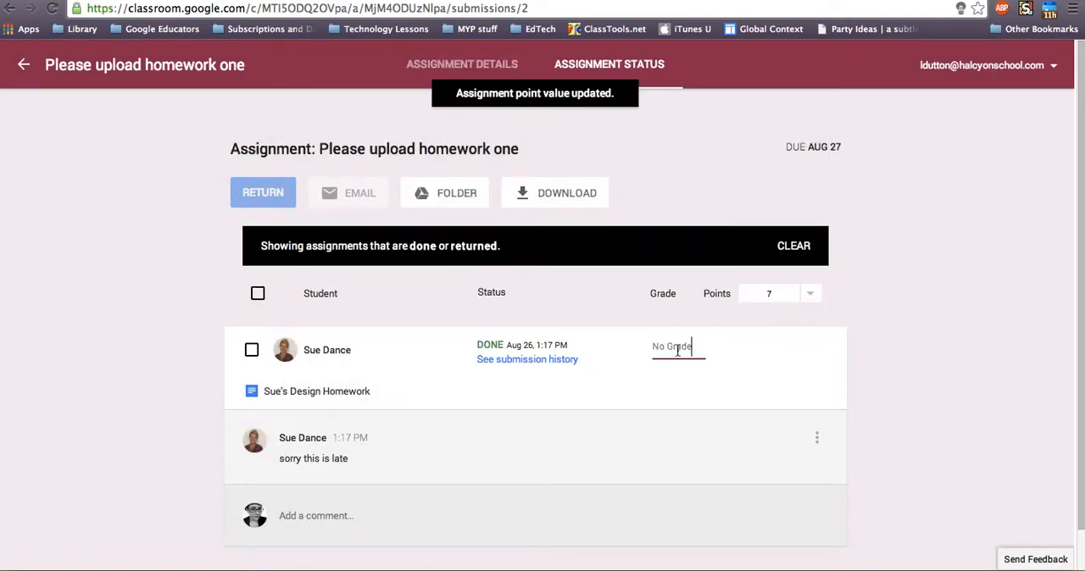
text(4)
click(650, 387)
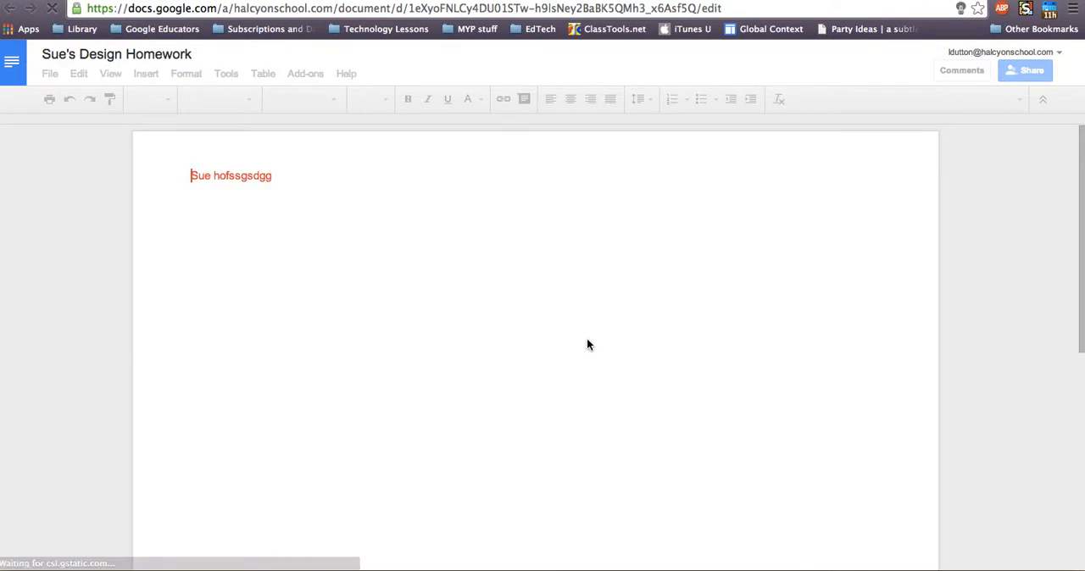
Close the homework document and return the graded submission to the student
key(super+w)
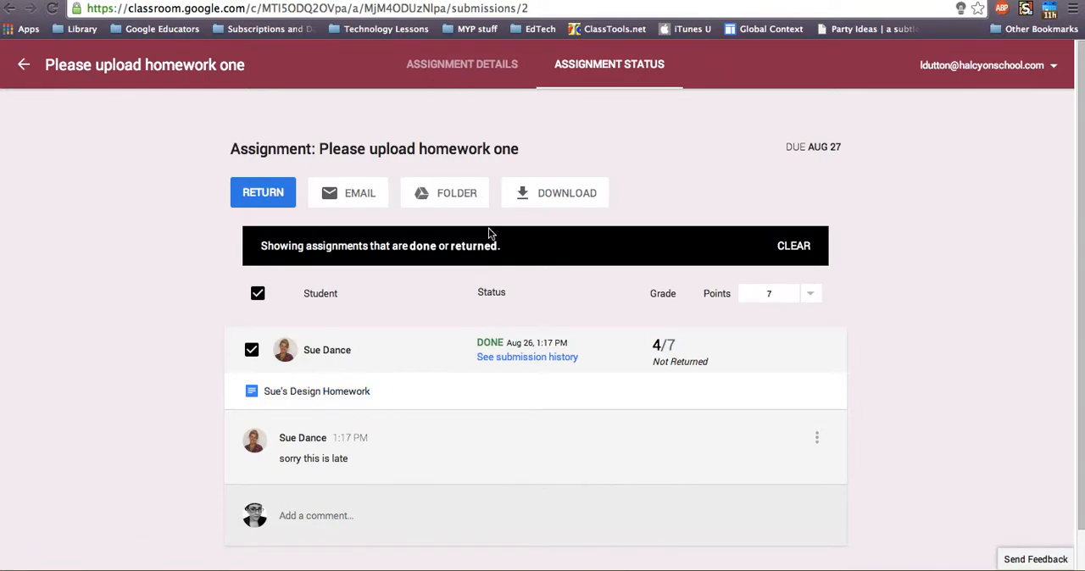
click(251, 196)
click(739, 405)
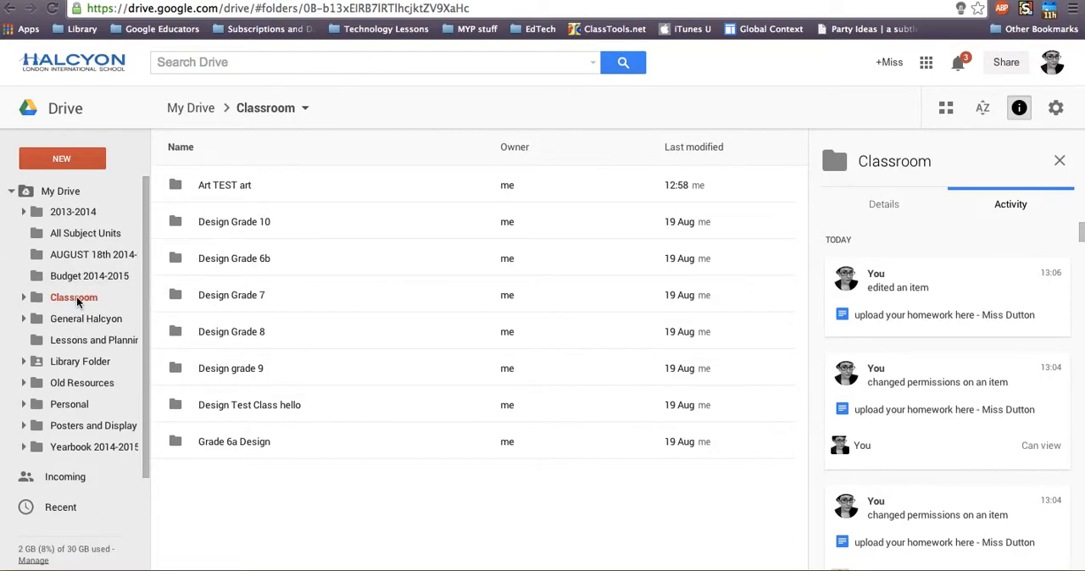
In Google Drive, go through the Classroom folder to "Design Test Class hello" and open its "Please upload homework one" folder
click(24, 298)
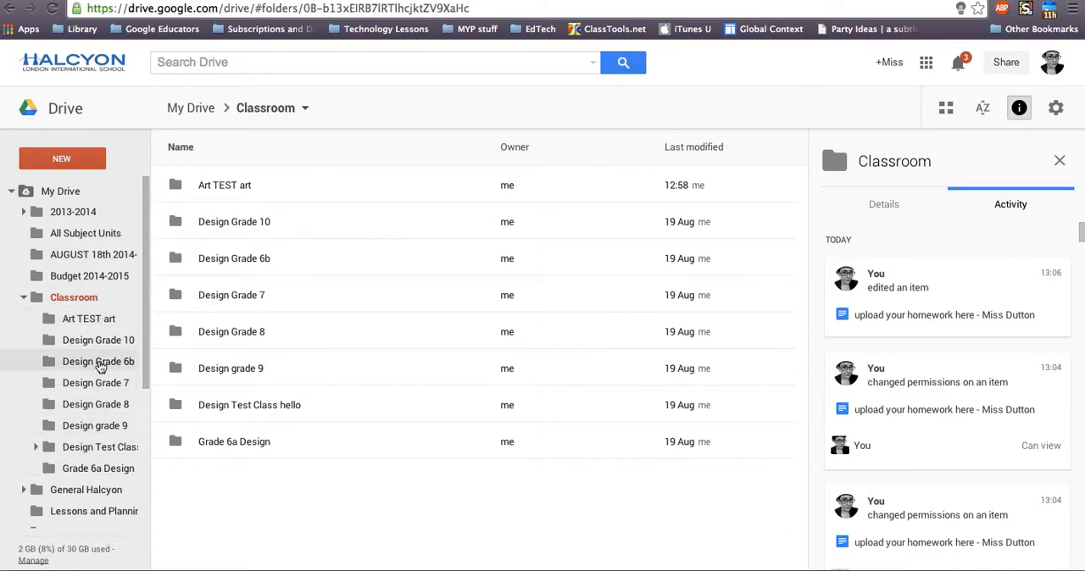
click(81, 447)
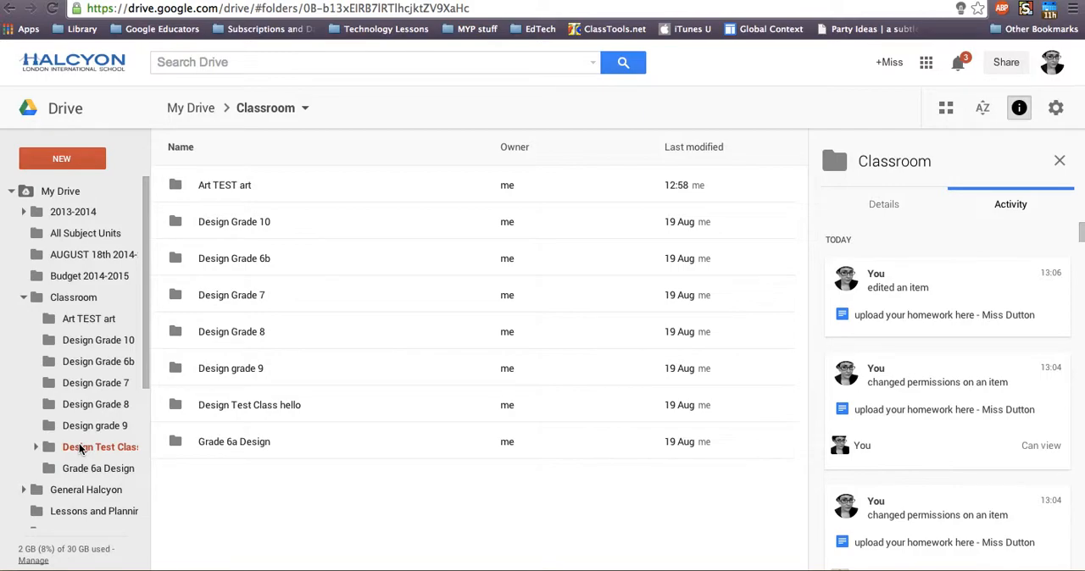
click(37, 447)
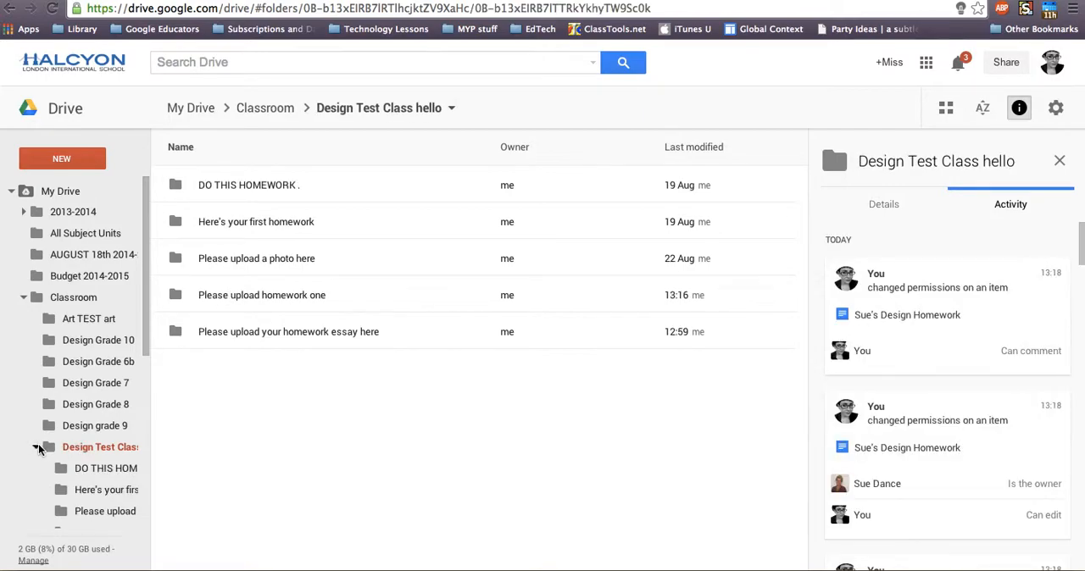
click(254, 302)
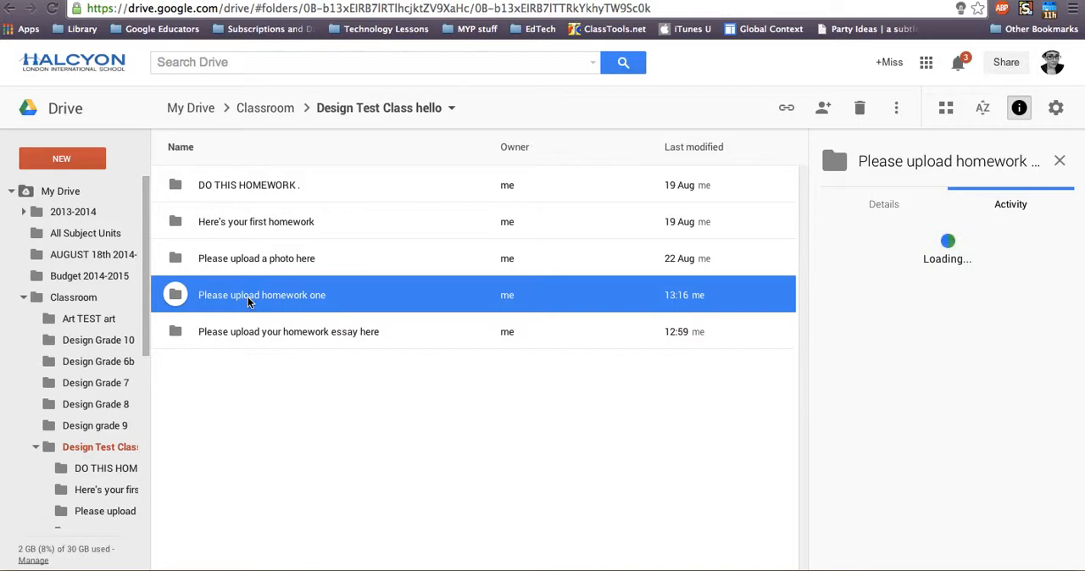
double_click(274, 296)
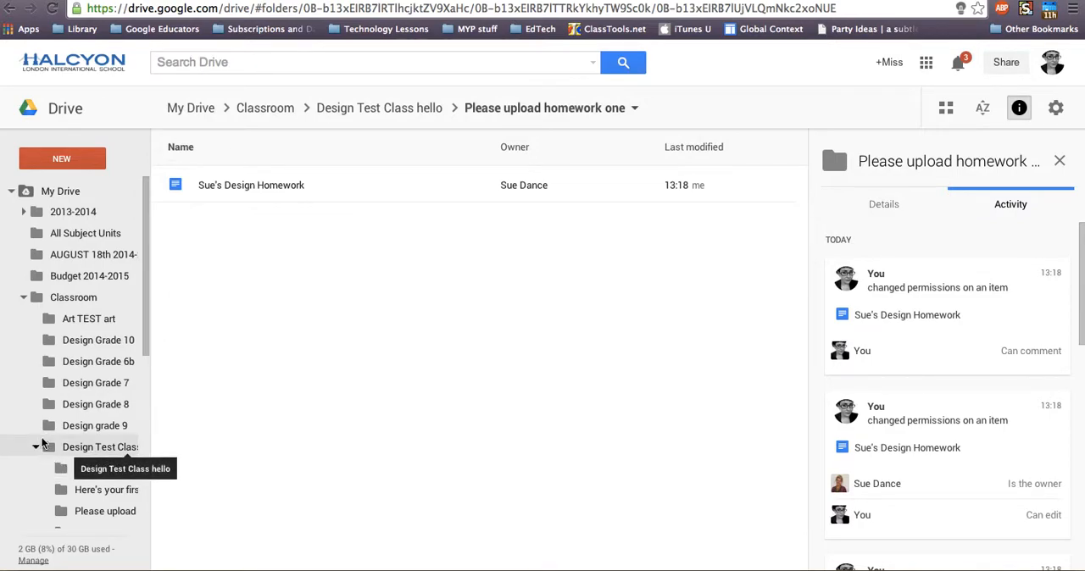
Open the student's design homework document from the Drive folder, inspect its sharing settings without requesting access, and close the document
double_click(262, 186)
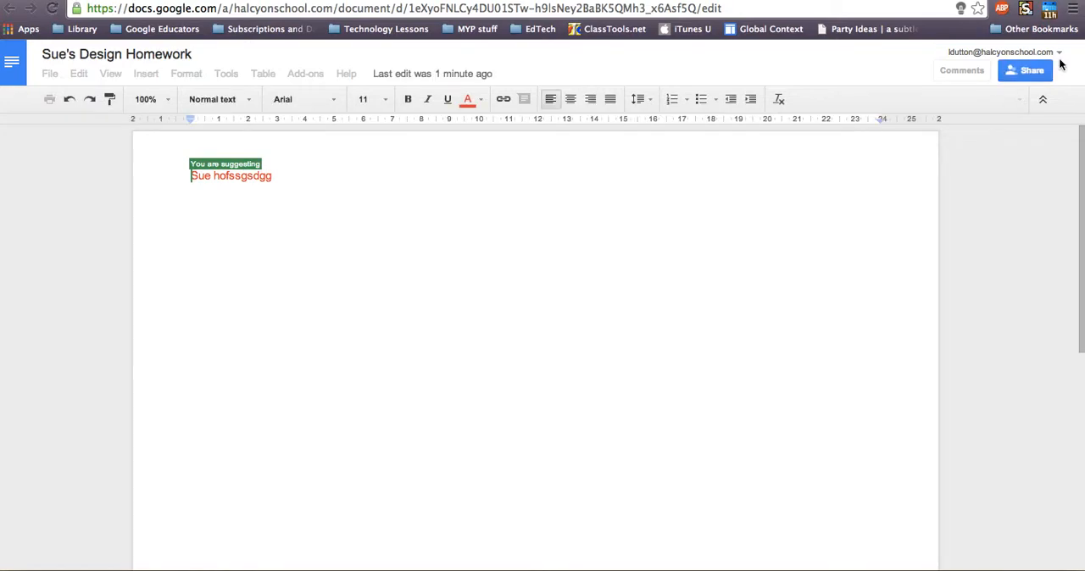
click(1032, 75)
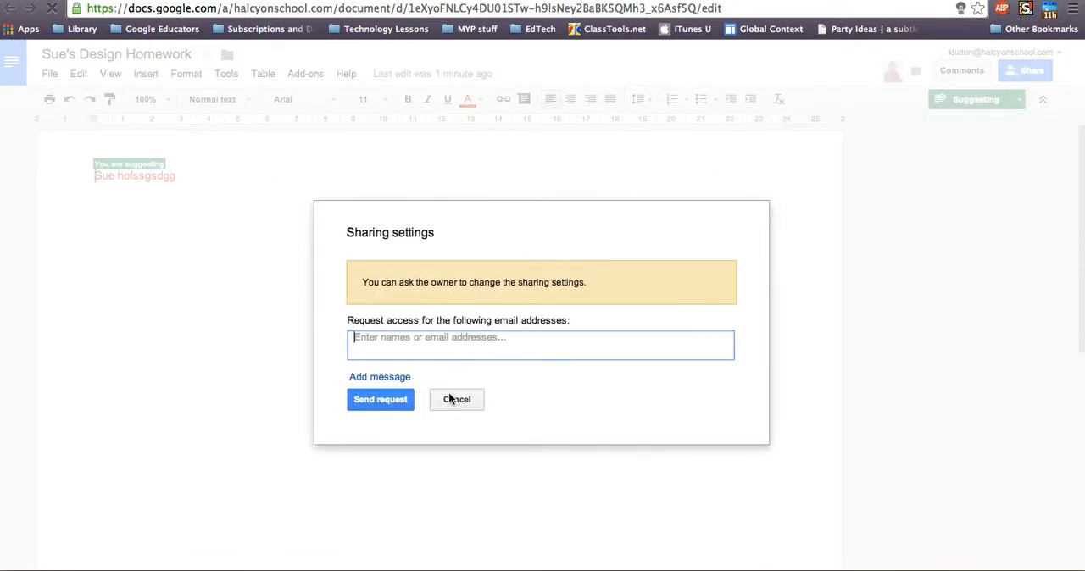
click(451, 400)
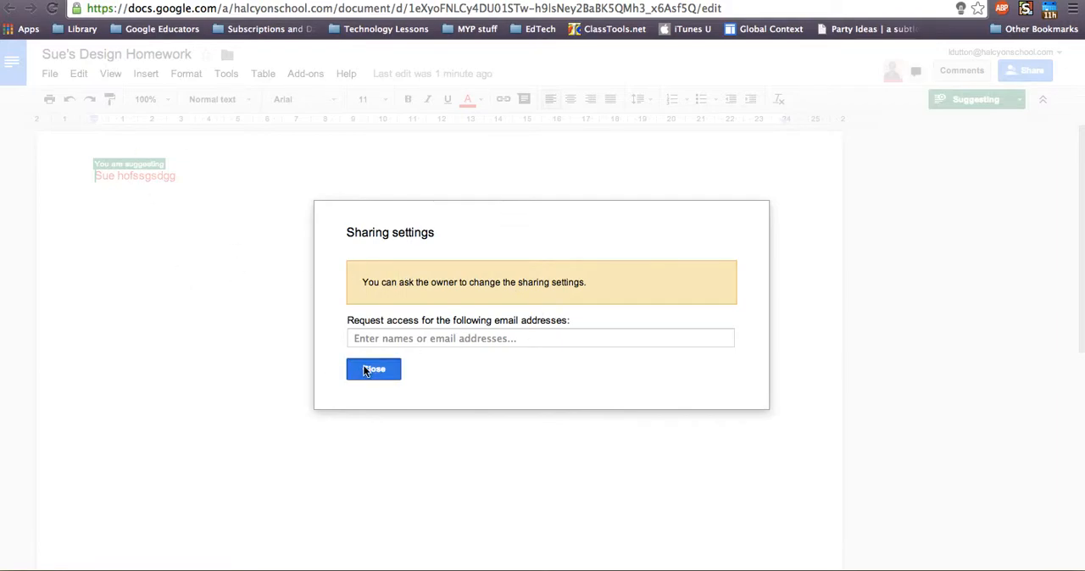
click(376, 370)
click(1030, 71)
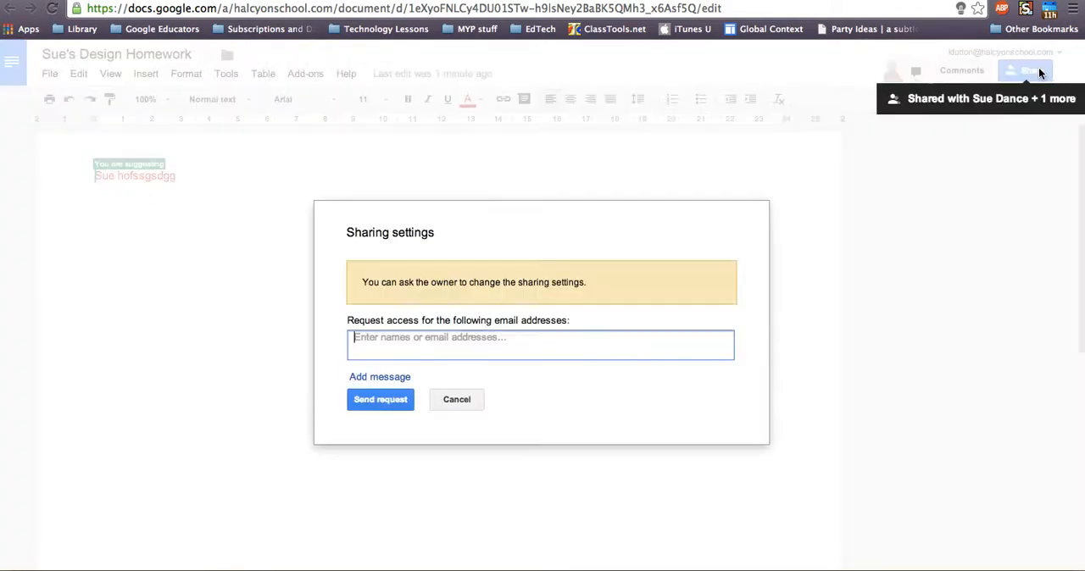
click(458, 397)
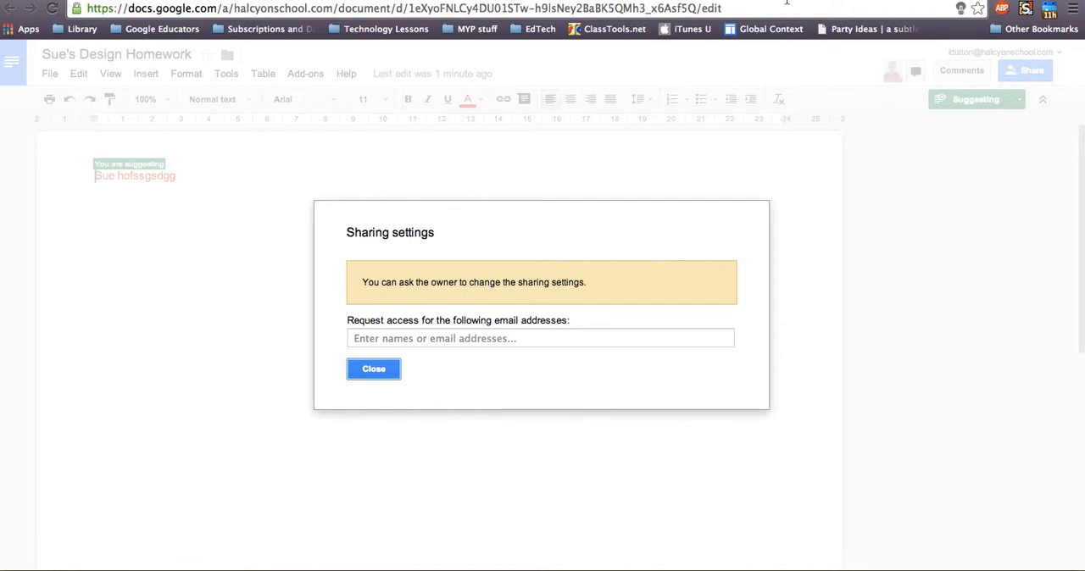
click(374, 367)
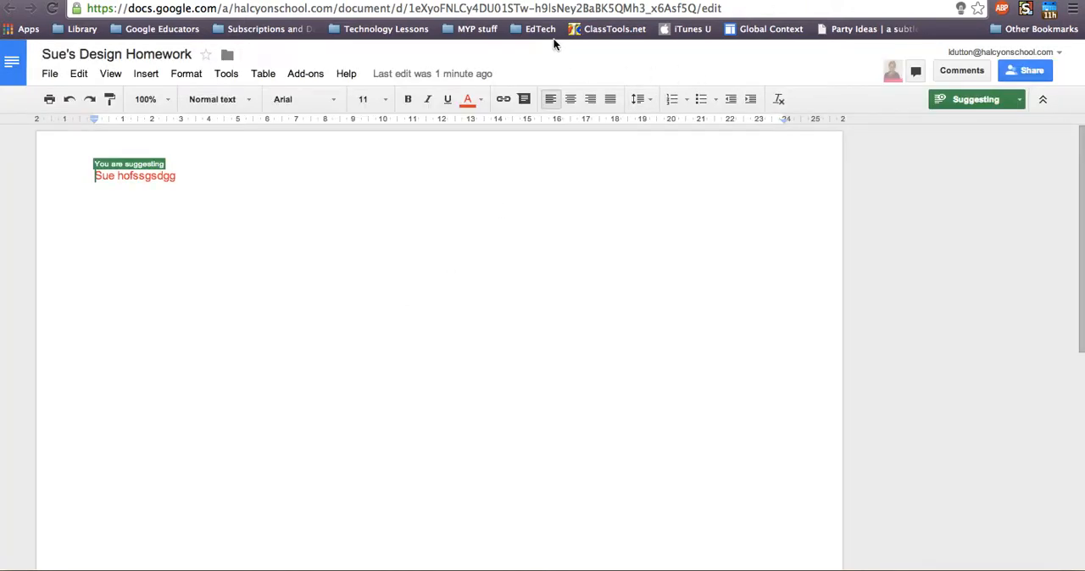
click(736, 2)
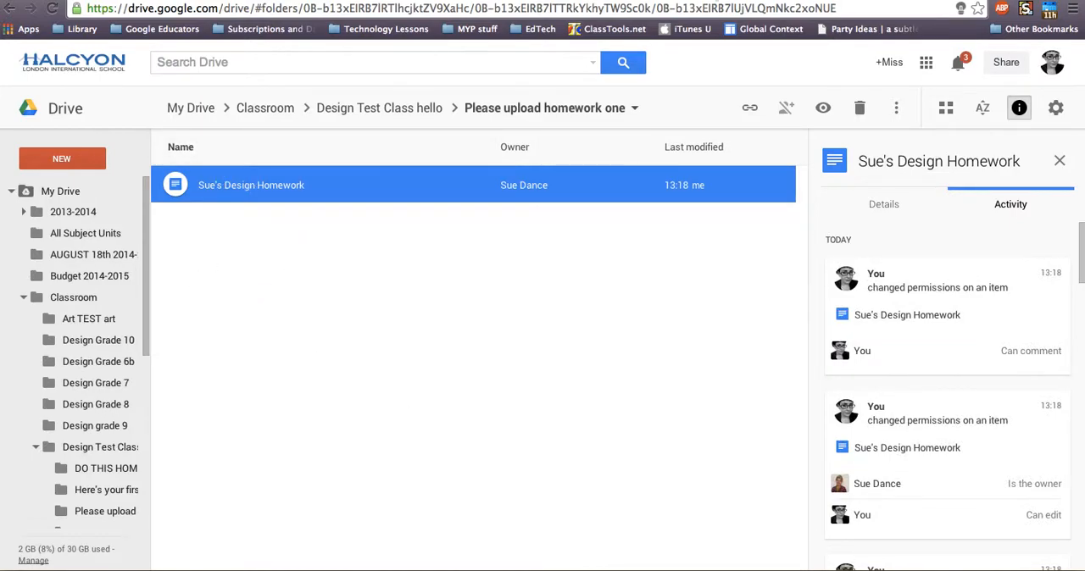
Back in Classroom, list the students who have not done "Please upload homework one", select them all, and return to the class stream
click(183, 2)
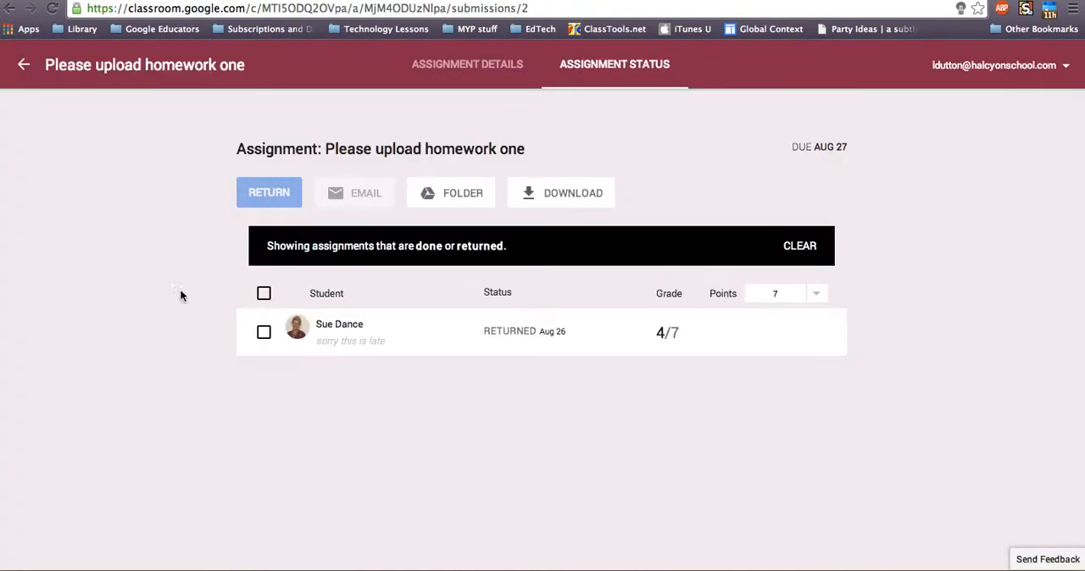
click(36, 74)
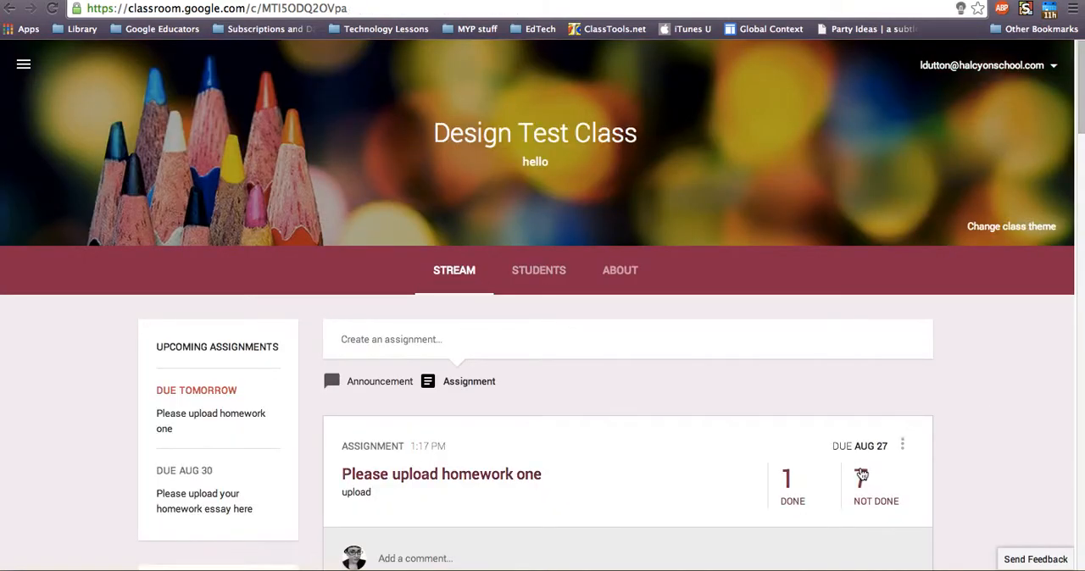
click(861, 479)
click(263, 294)
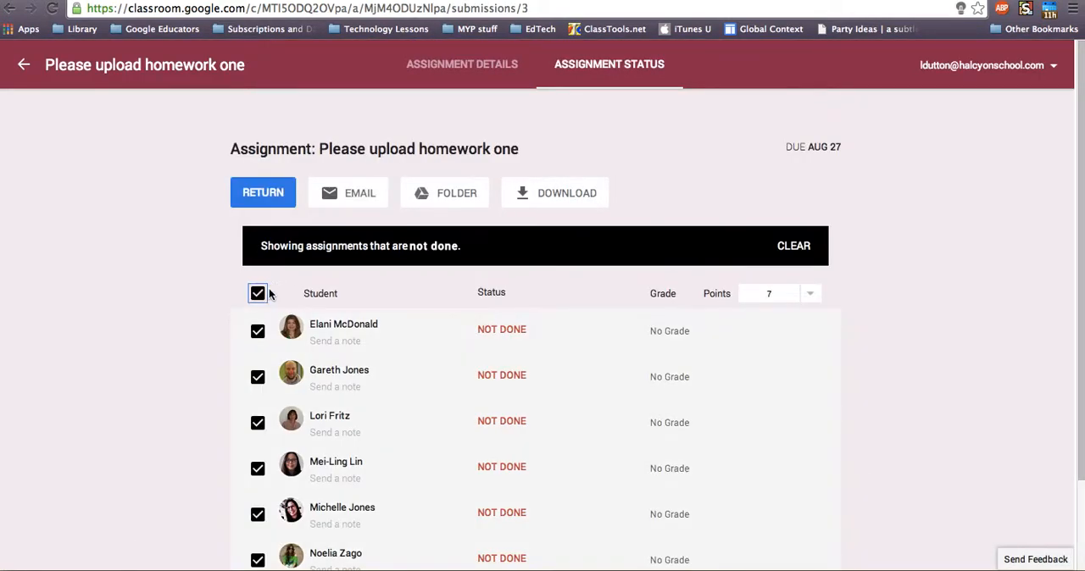
click(13, 12)
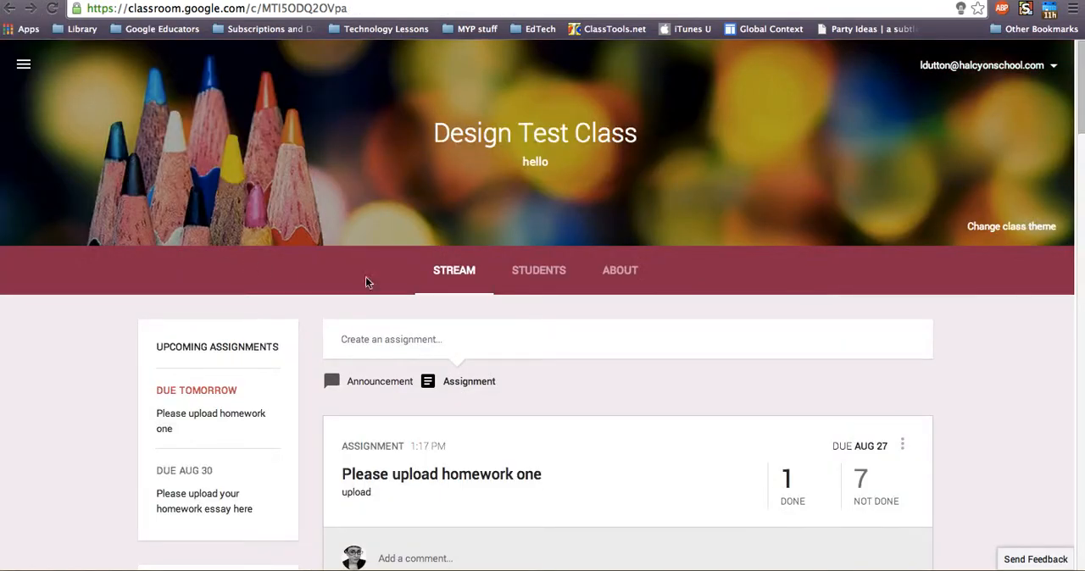
View the done submissions for "Please upload homework one", select all of them, and go back to the class stream
click(800, 490)
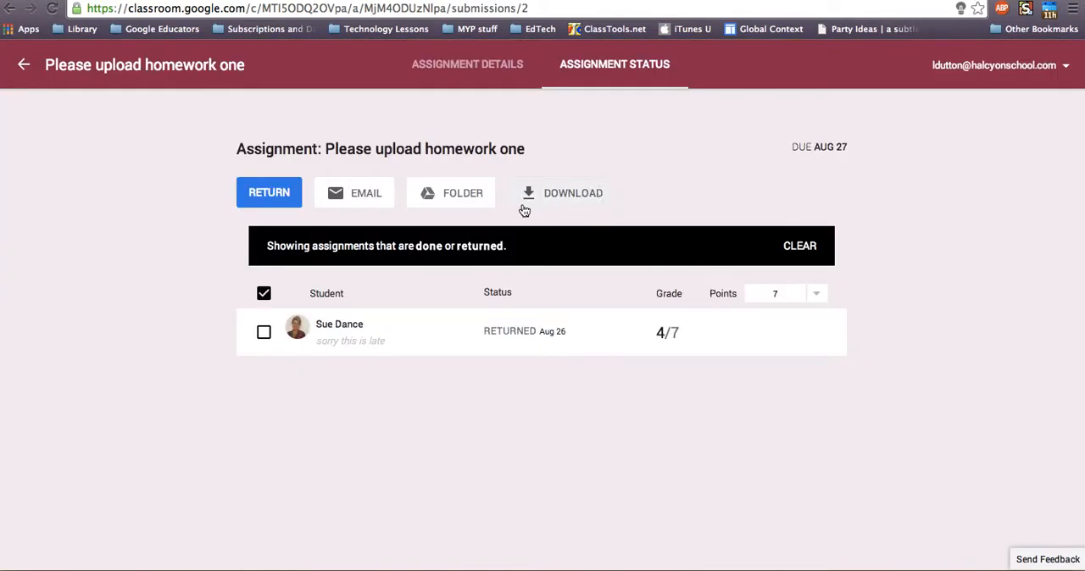
click(264, 294)
click(264, 293)
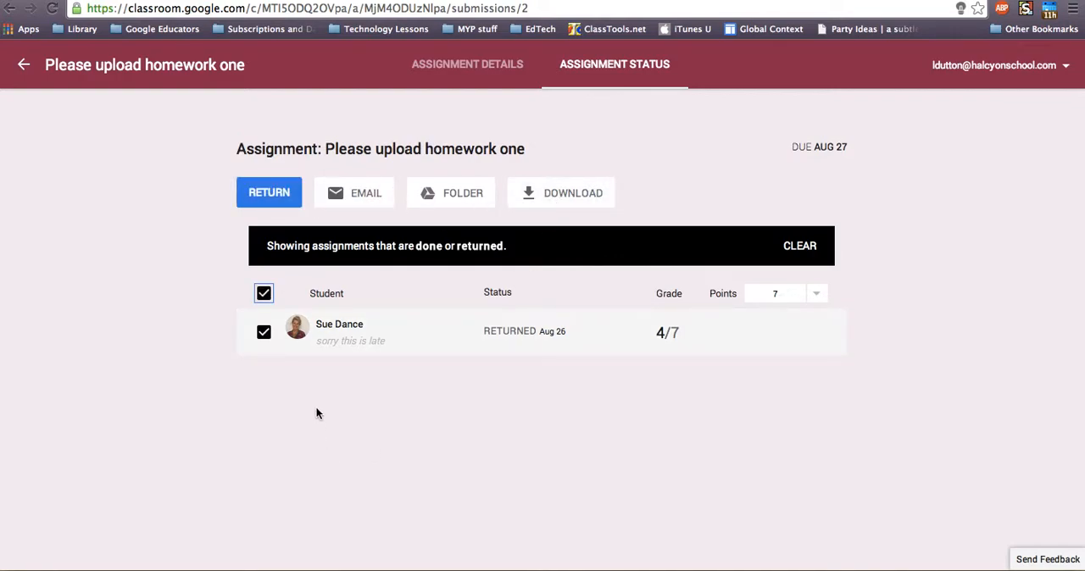
click(24, 64)
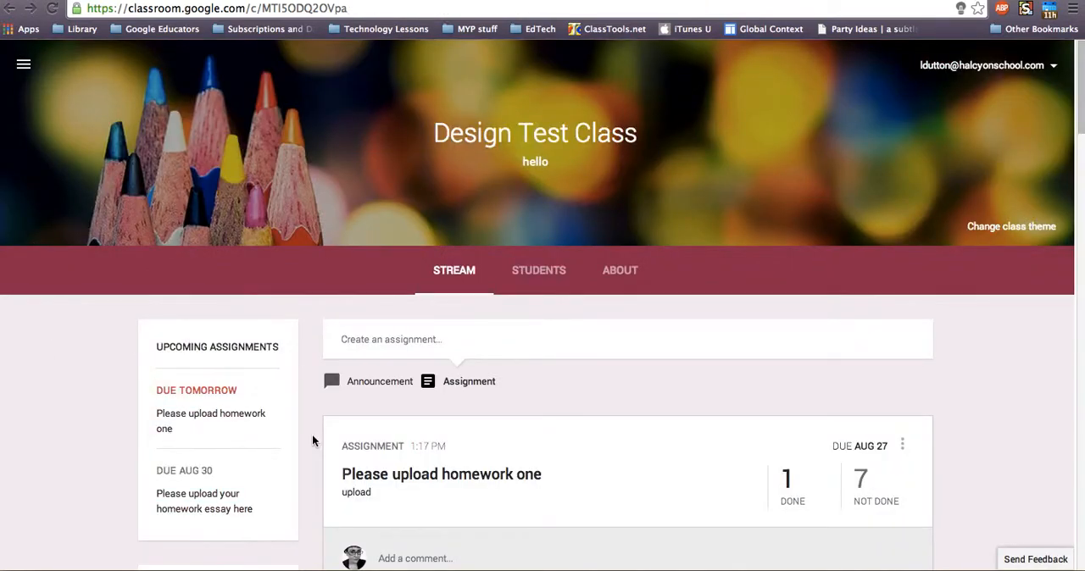
Switch from Design Test Class to the Art TEST class
scroll(312, 440, down, 5)
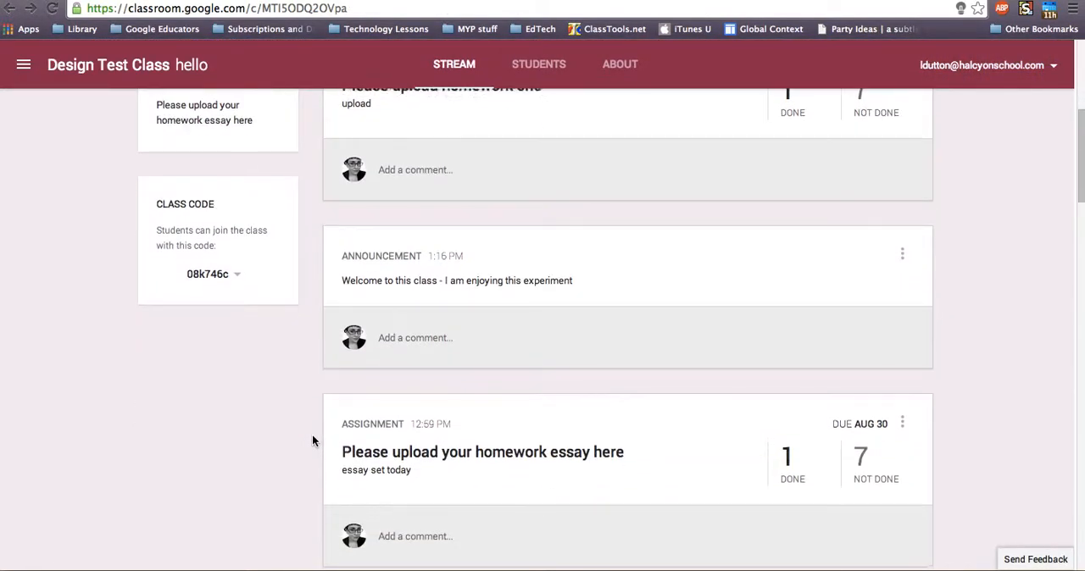
scroll(312, 440, up, 3)
scroll(312, 440, up, 2)
click(23, 64)
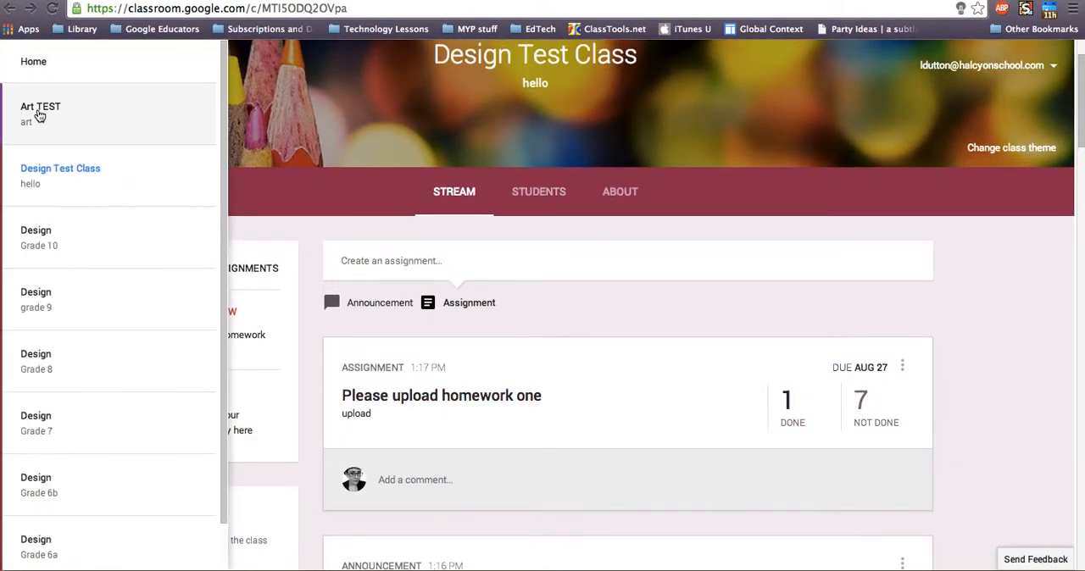
click(38, 115)
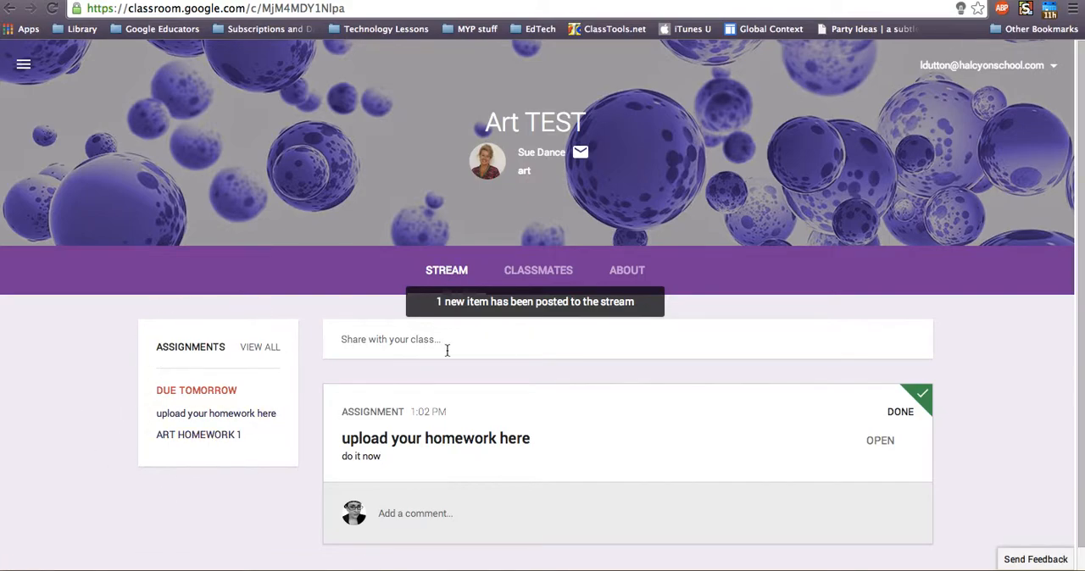
Load the newly posted item into the Art TEST stream and look over the listed assignments
click(480, 303)
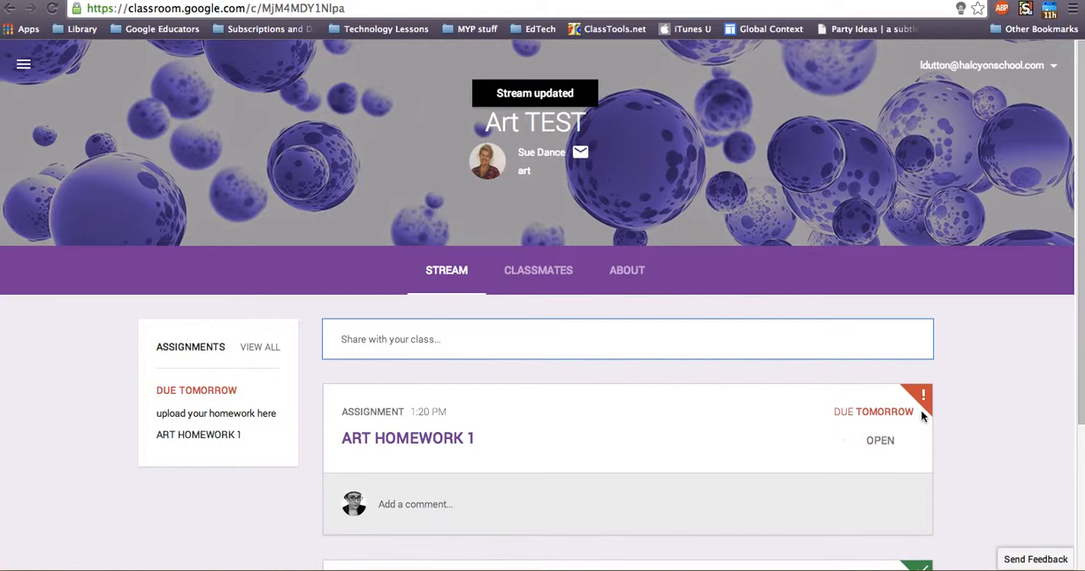
scroll(954, 399, down, 2)
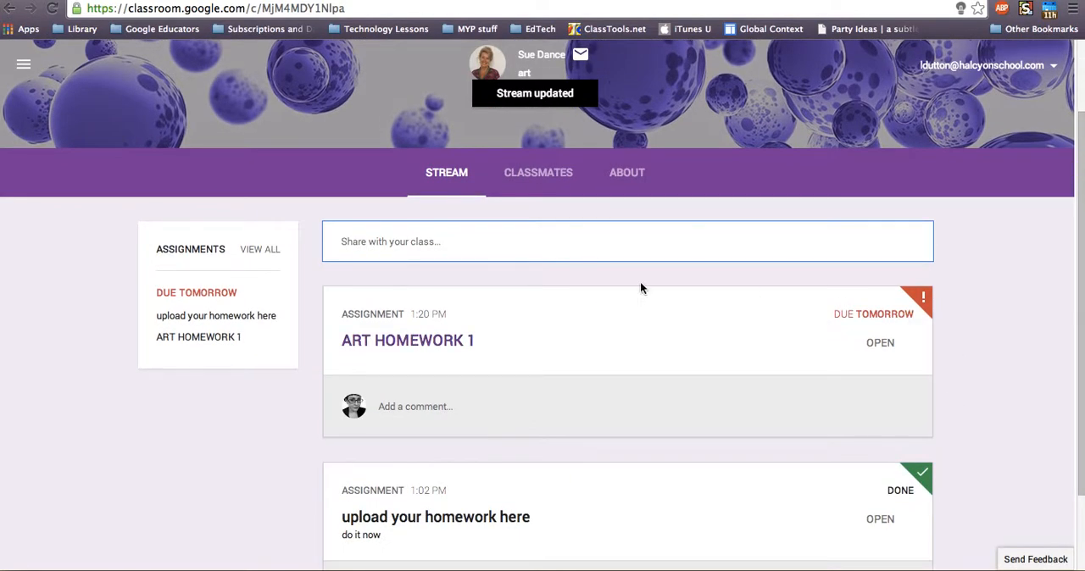
scroll(34, 82, up, 2)
Go to the Classroom home page and open the ART HOMEWORK 1 assignment of the Art TEST class
click(24, 68)
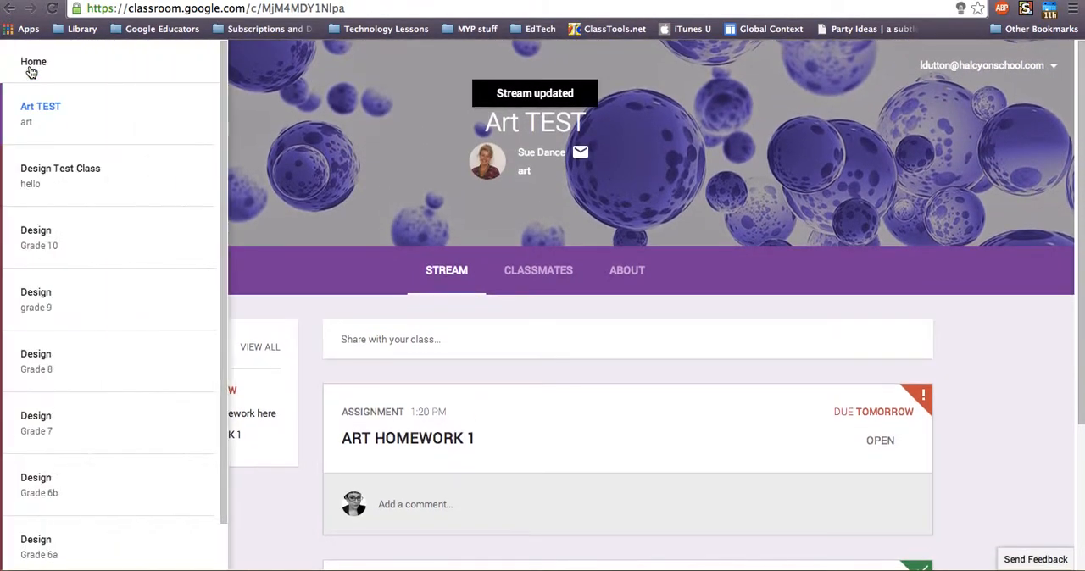
click(32, 66)
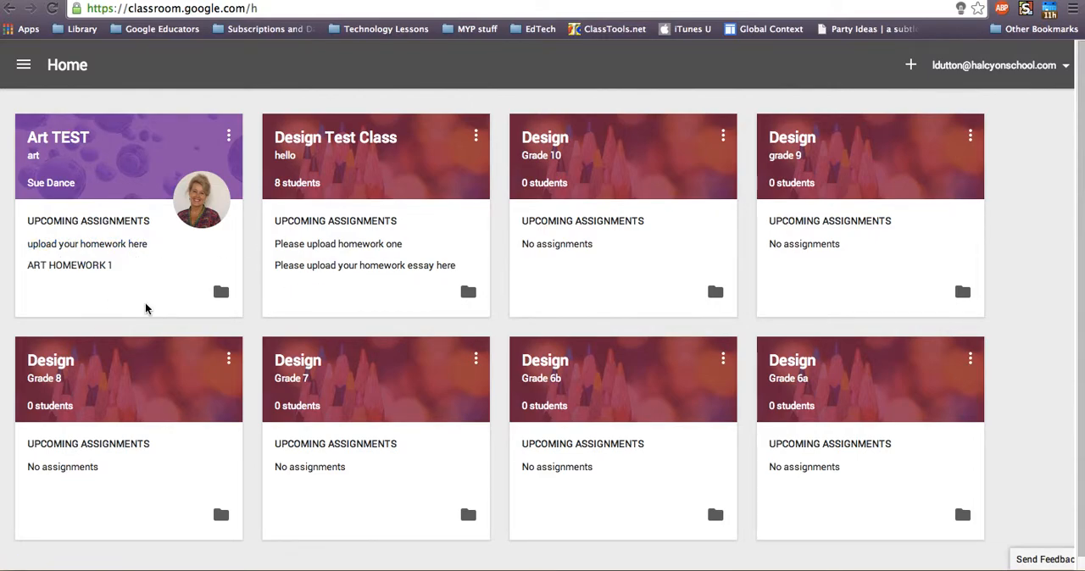
click(80, 266)
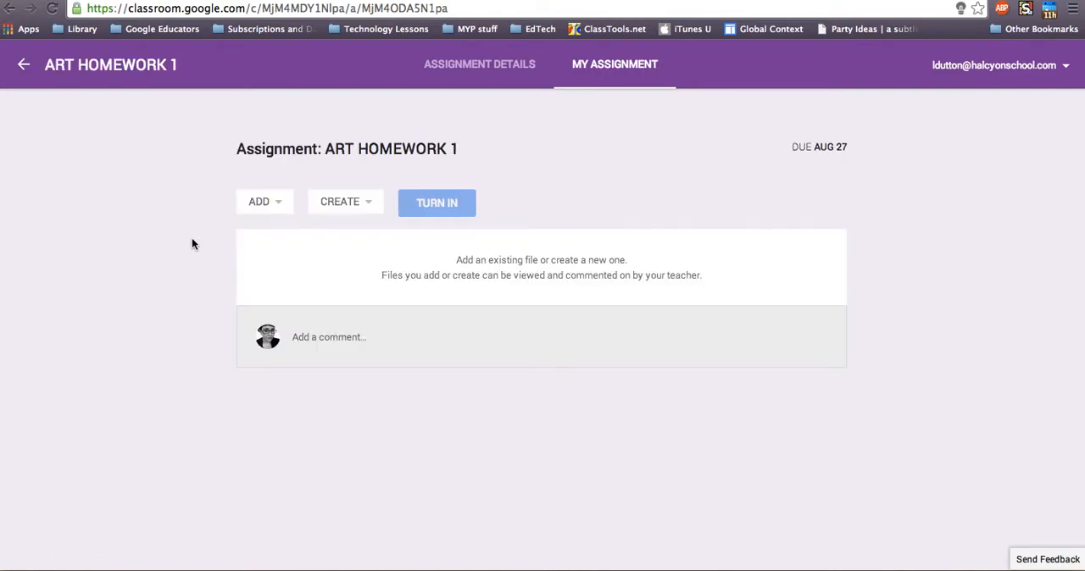
Create a new Google Docs document for the ART HOMEWORK 1 assignment and open it
click(258, 202)
click(335, 203)
click(330, 233)
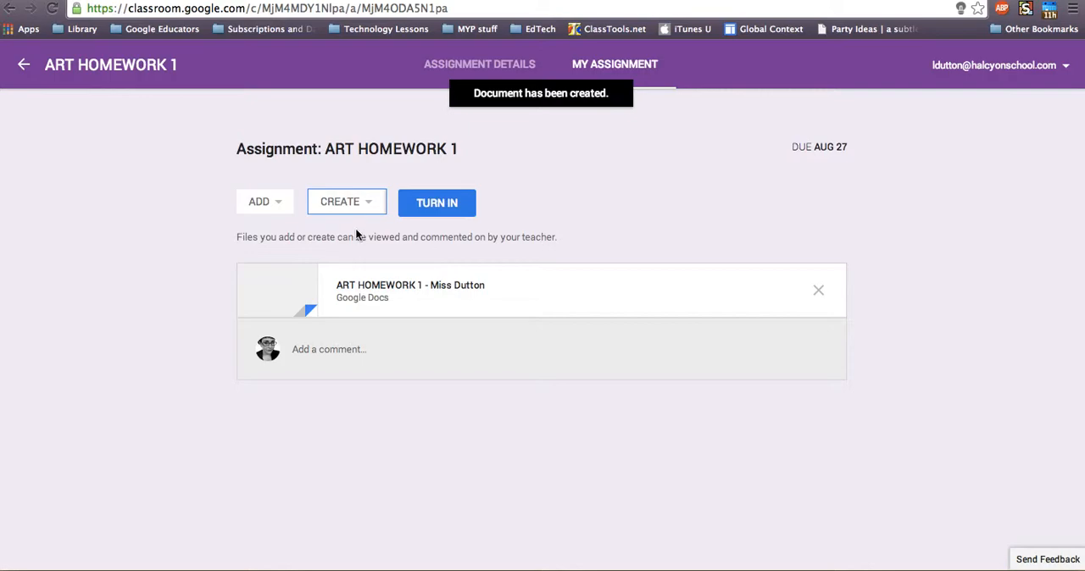
click(404, 286)
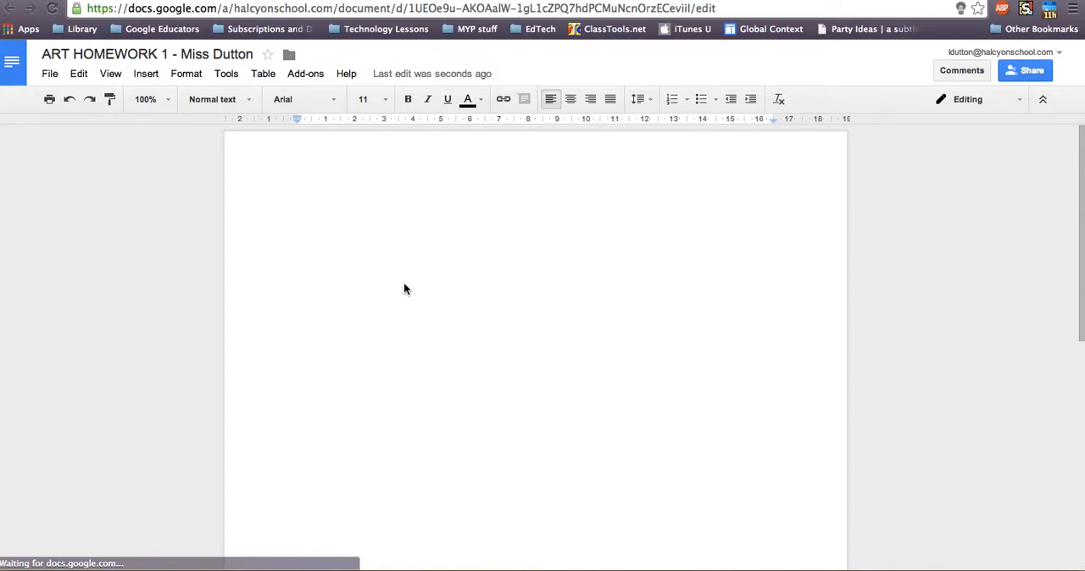
Write "here is my homework" in the document and review who has access in its sharing settings
text(here is my homework)
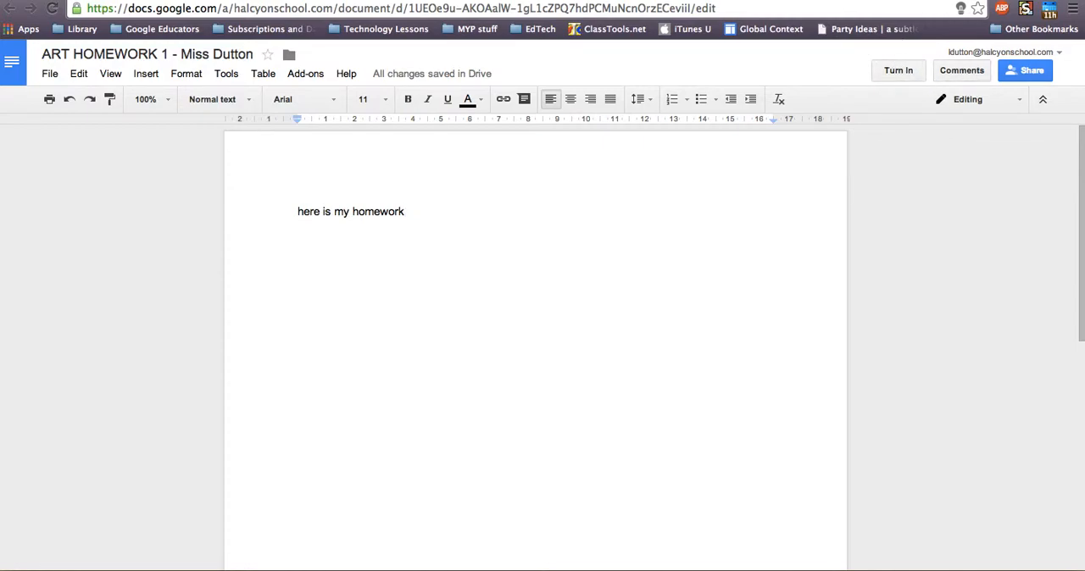
click(1026, 76)
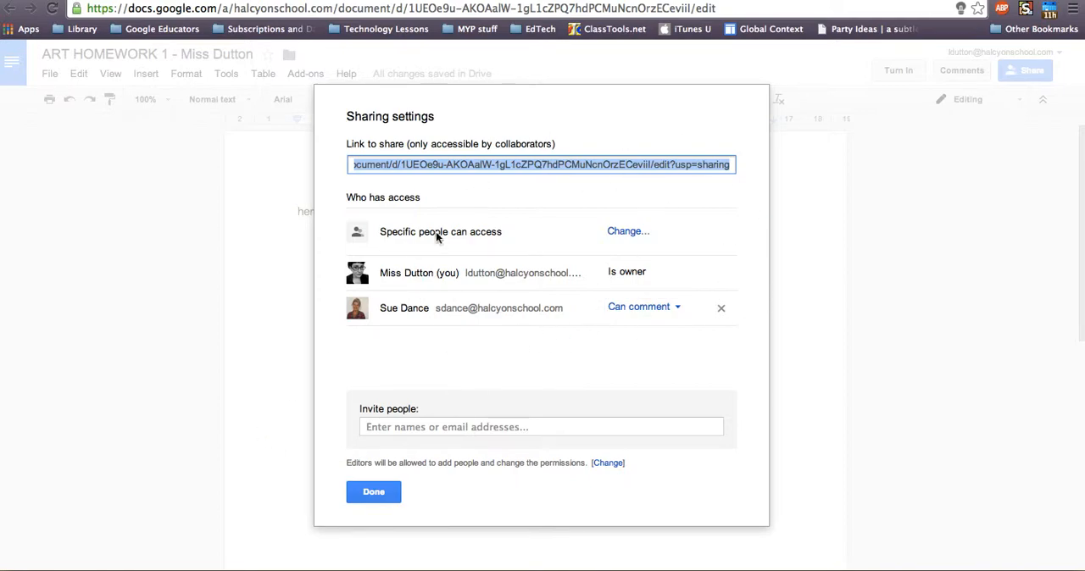
click(375, 494)
Turn in the ART HOMEWORK 1 document with the private note "Sorry this is rubbish" to the teacher
click(890, 71)
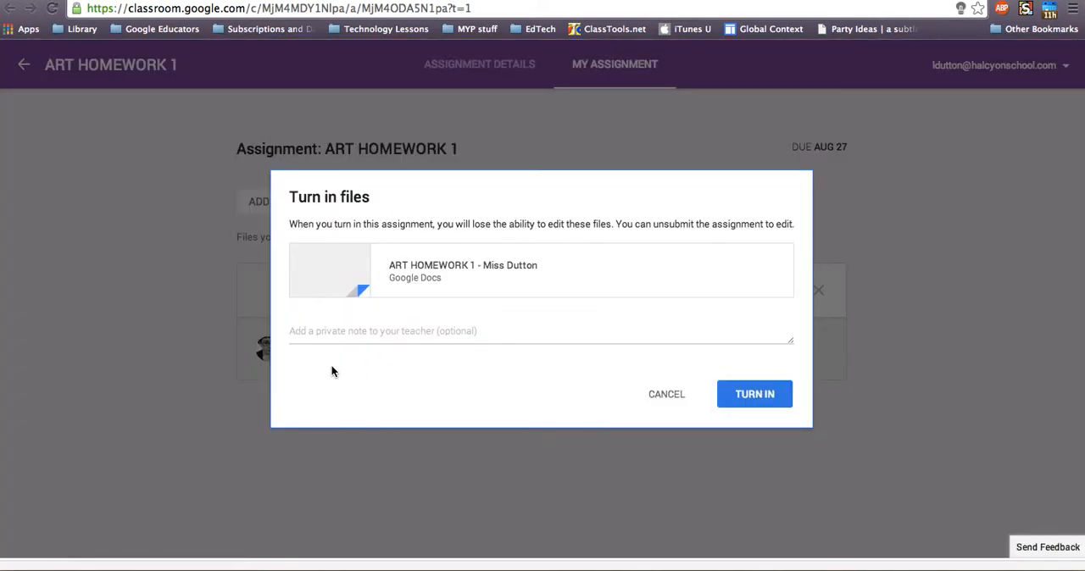
click(319, 331)
text(Sorry this is rubbis)
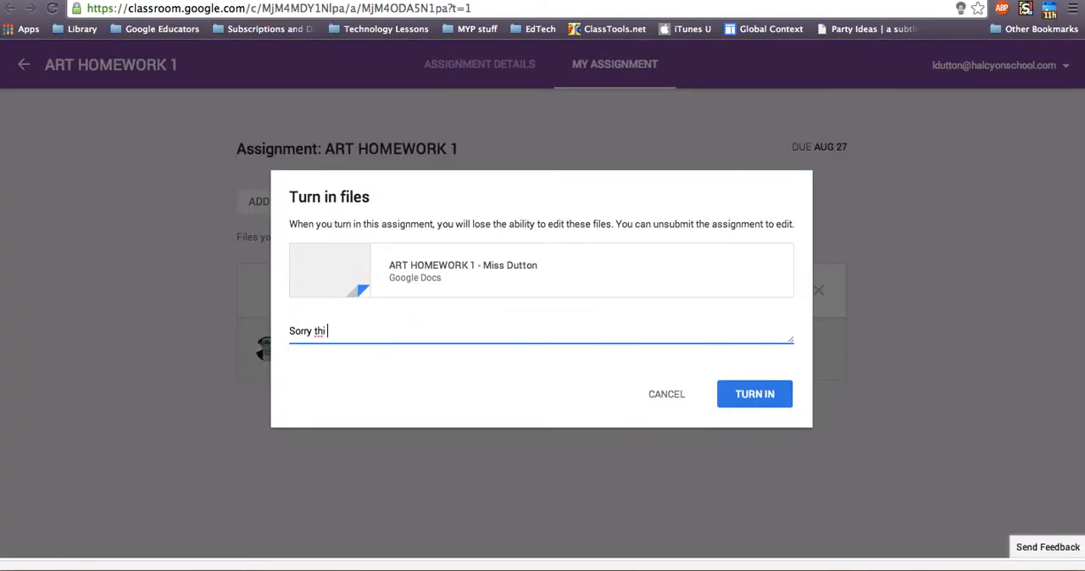
text(h)
click(740, 396)
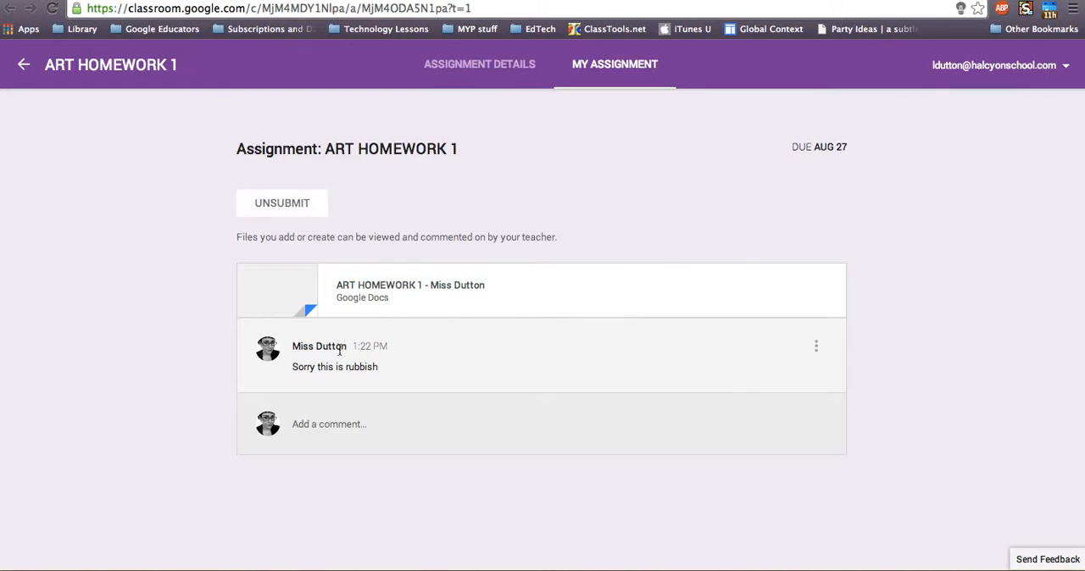
Open the turned-in ART HOMEWORK 1 document, check whether its text can still be edited, and close it
click(381, 286)
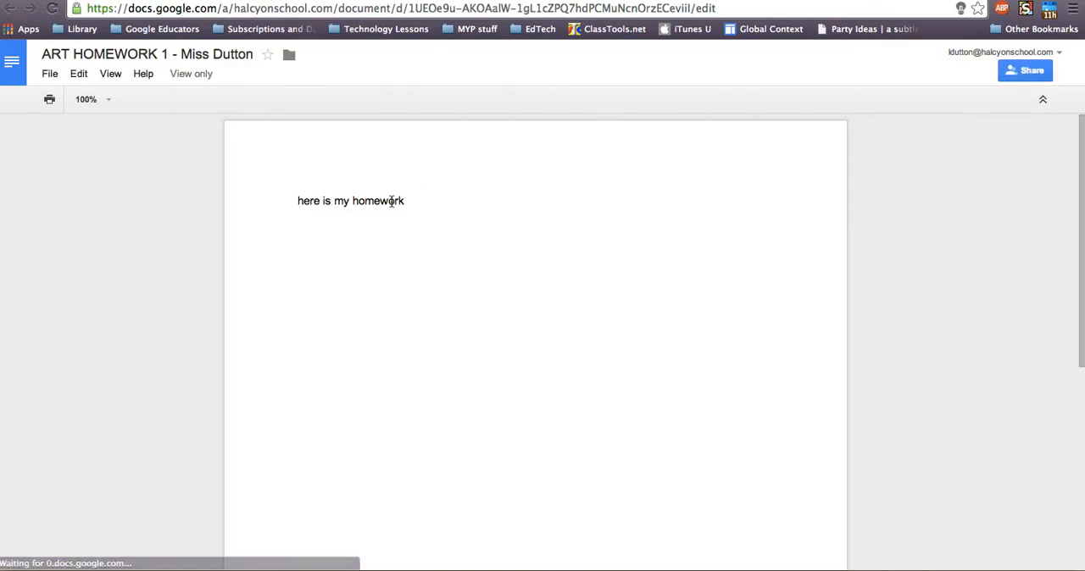
drag(391, 201, 298, 201)
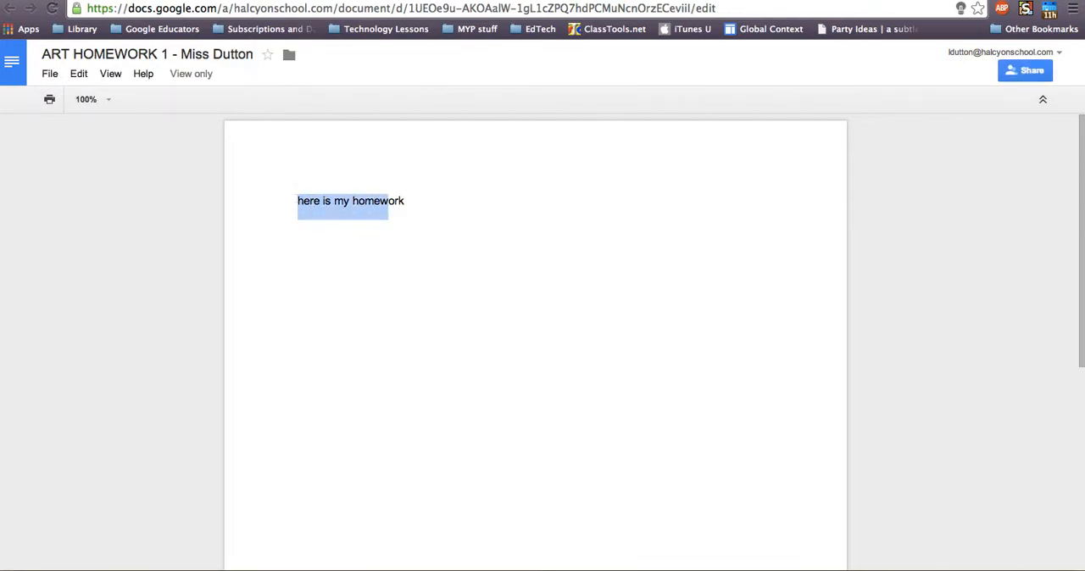
click(451, 190)
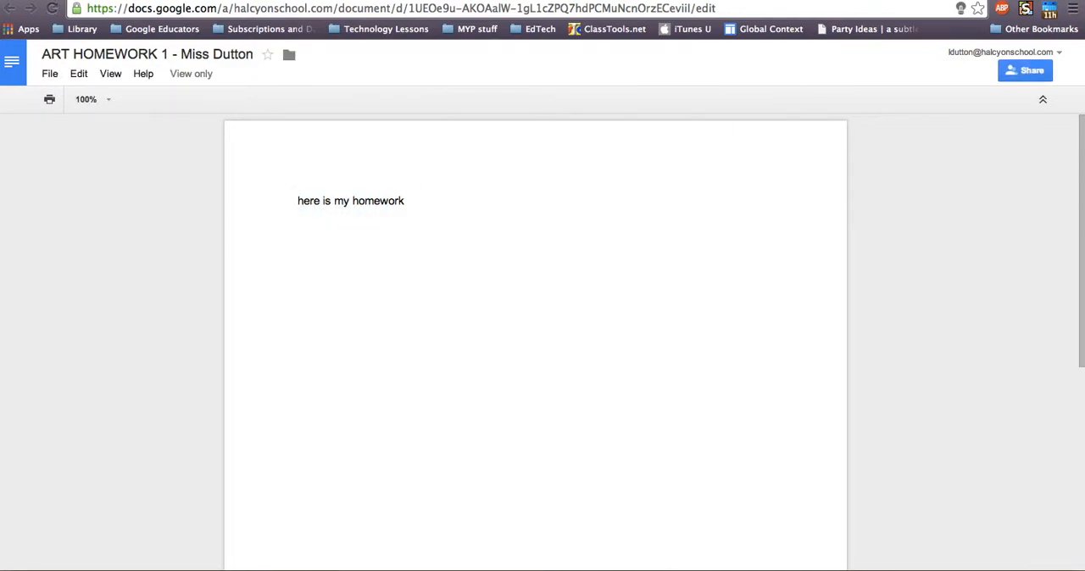
key(super+w)
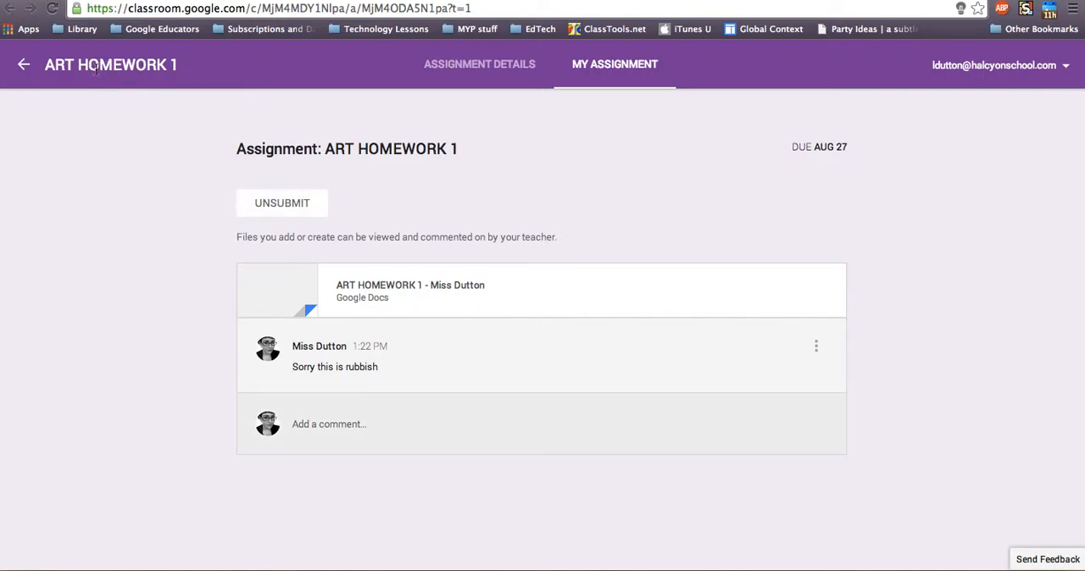
Return to the Art TEST stream, reopen the ART HOMEWORK 1 submission to read its comments, and open the attached document
click(24, 65)
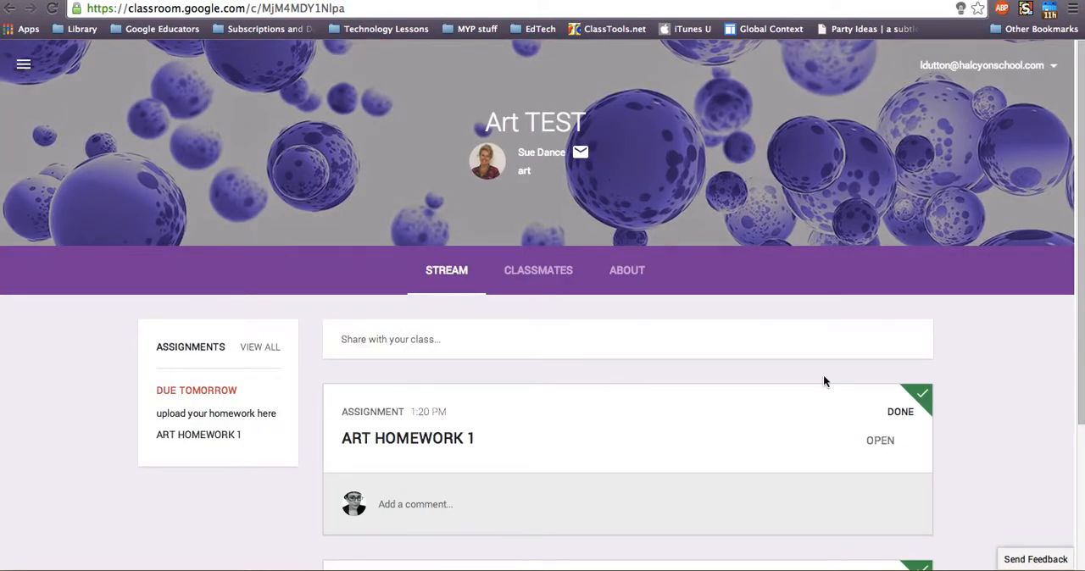
click(886, 443)
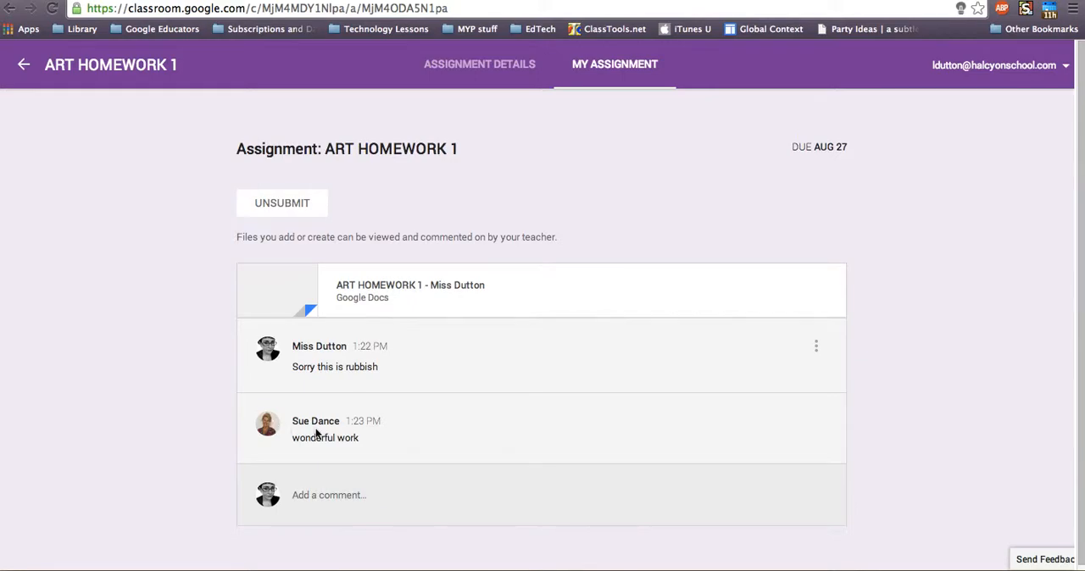
click(442, 288)
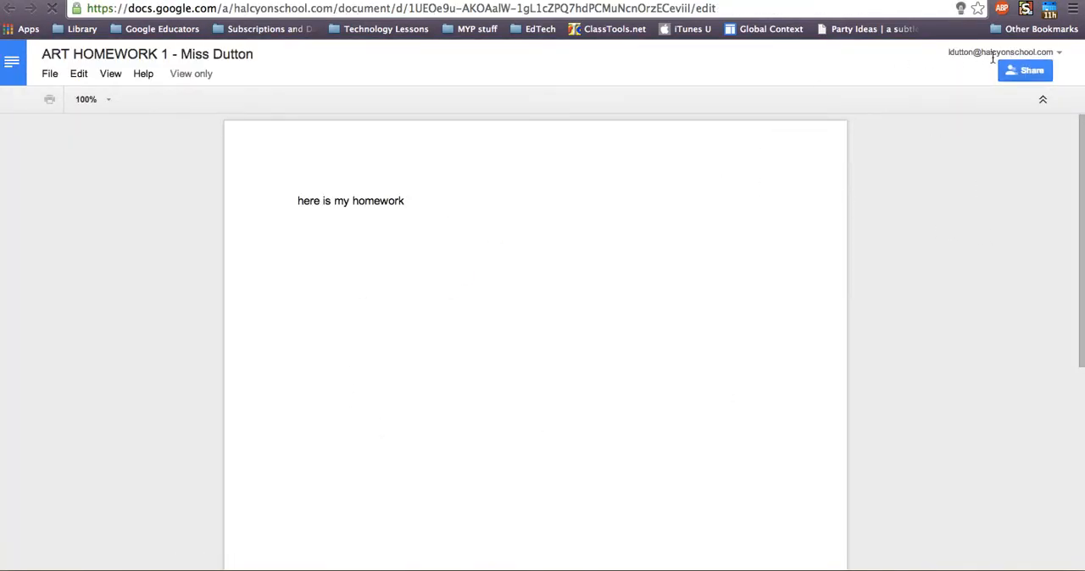
Check the sharing options of the turned-in ART HOMEWORK 1 document, and refresh its assignment page
click(1022, 75)
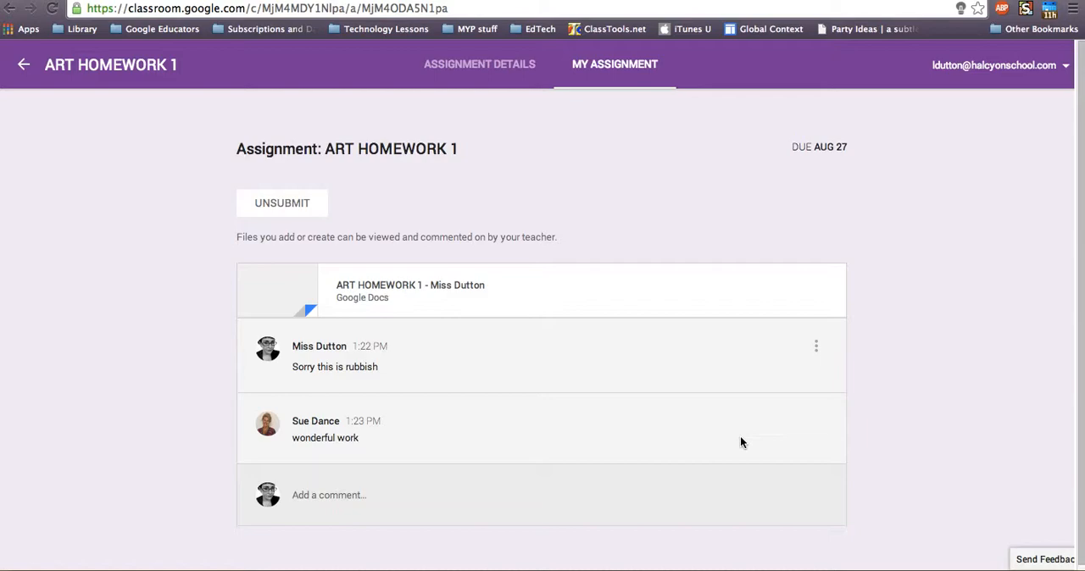
click(52, 10)
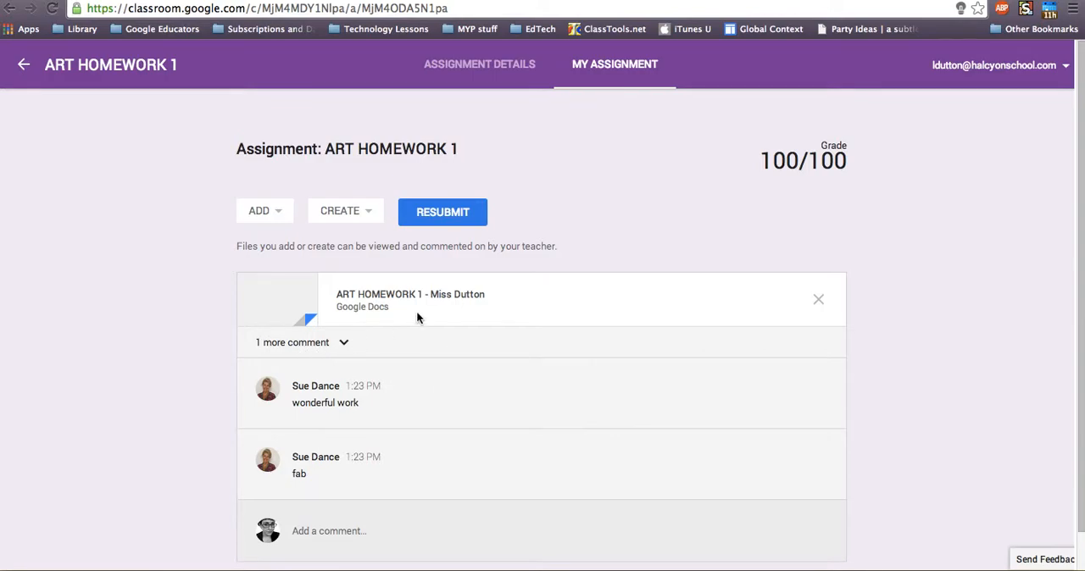
Open the returned ART HOMEWORK 1 document, review who has access in its sharing settings, and go back to the assignment
click(413, 295)
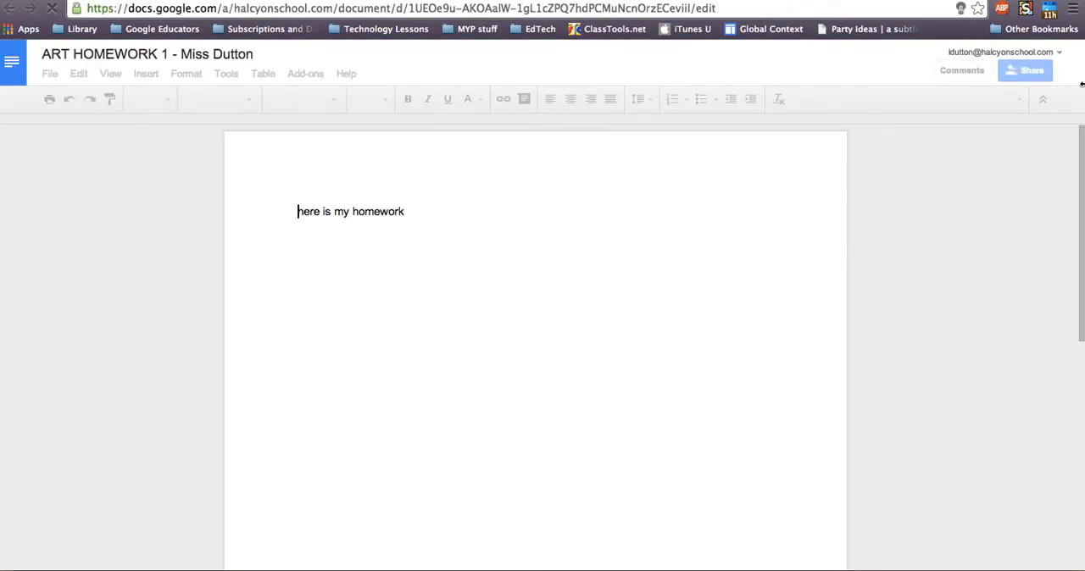
click(1026, 71)
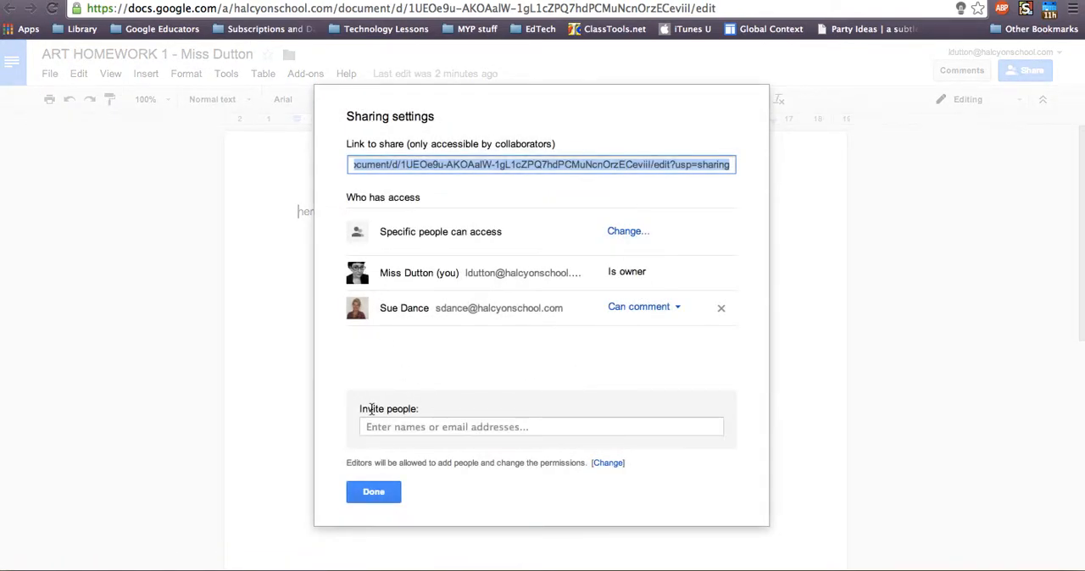
click(373, 500)
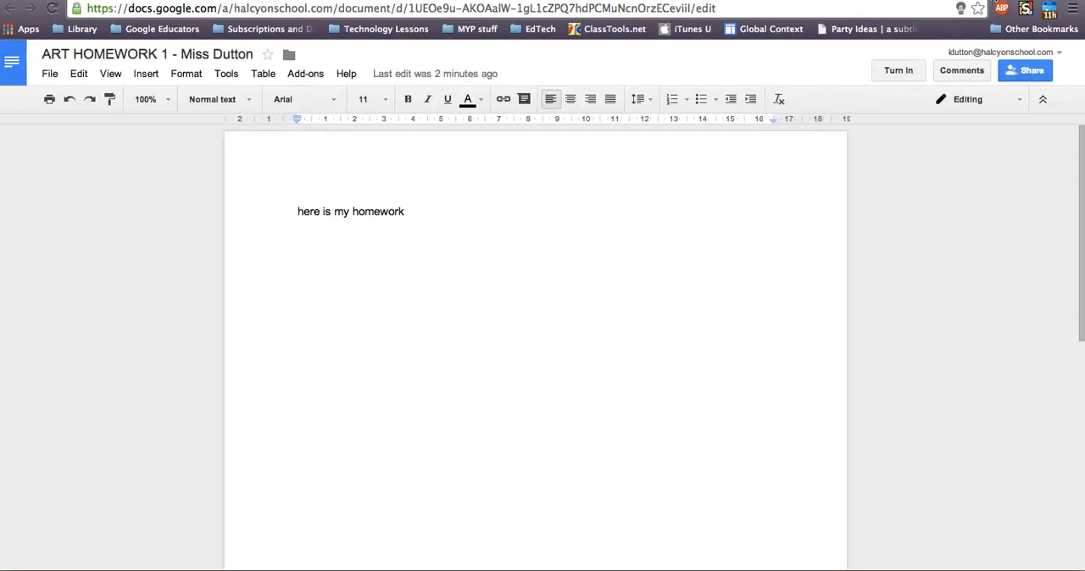
click(678, 1)
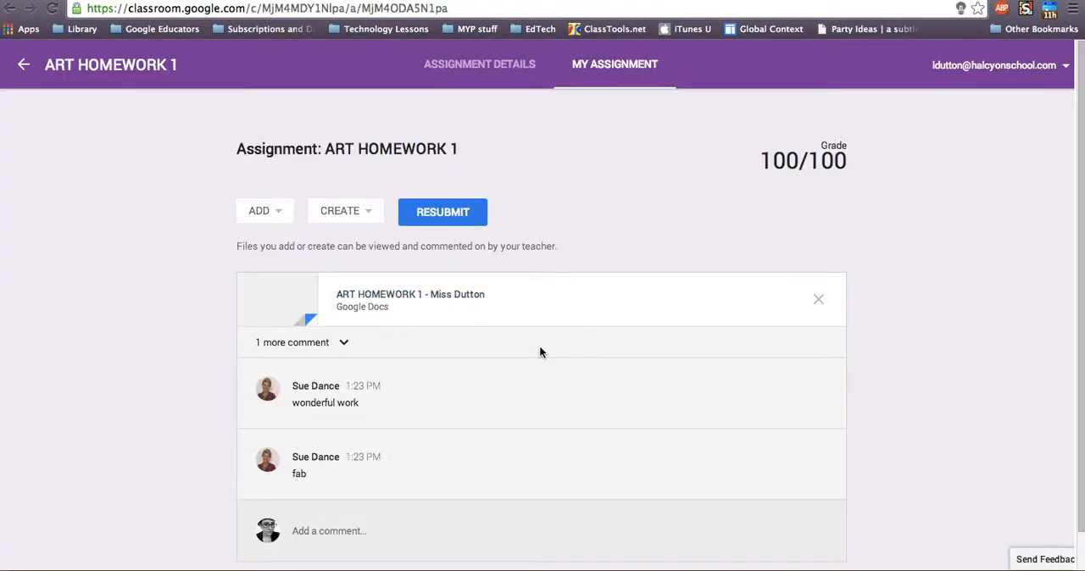
Look through the assignments in the Art TEST stream, and view the class's full to-do and done assignment lists
click(24, 65)
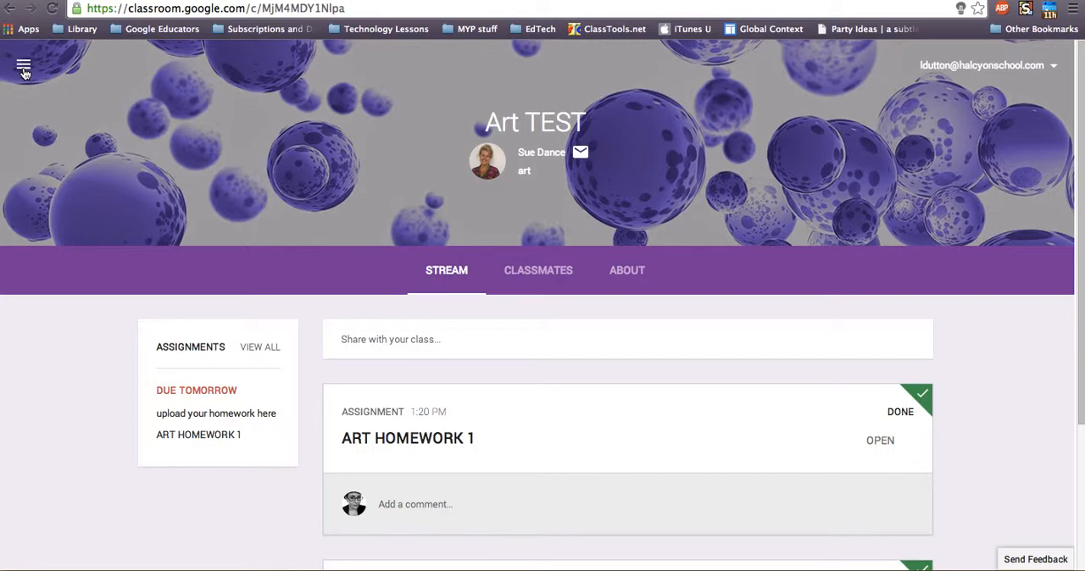
scroll(535, 477, down, 2)
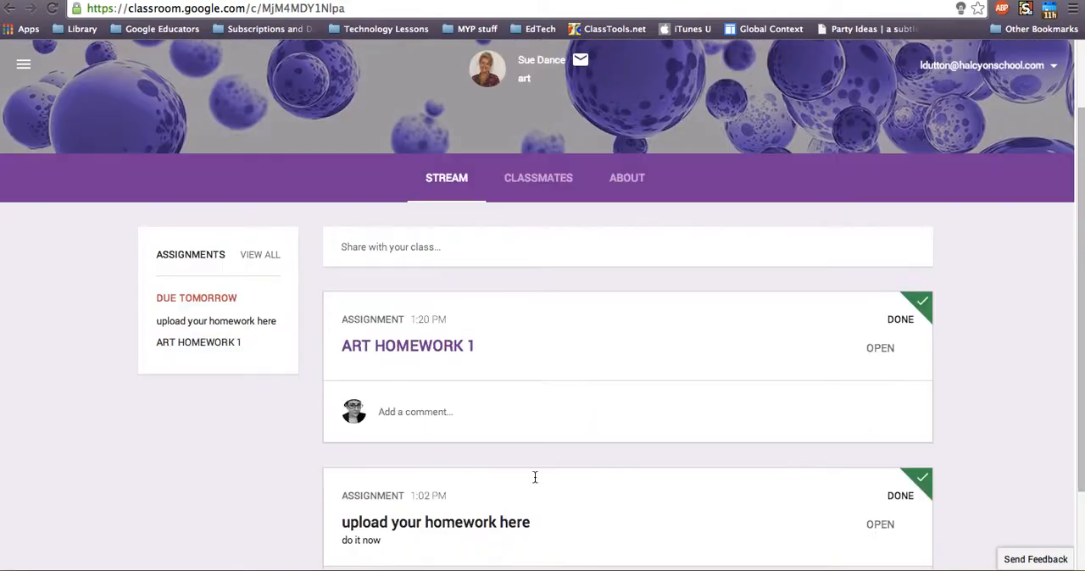
scroll(535, 478, down, 2)
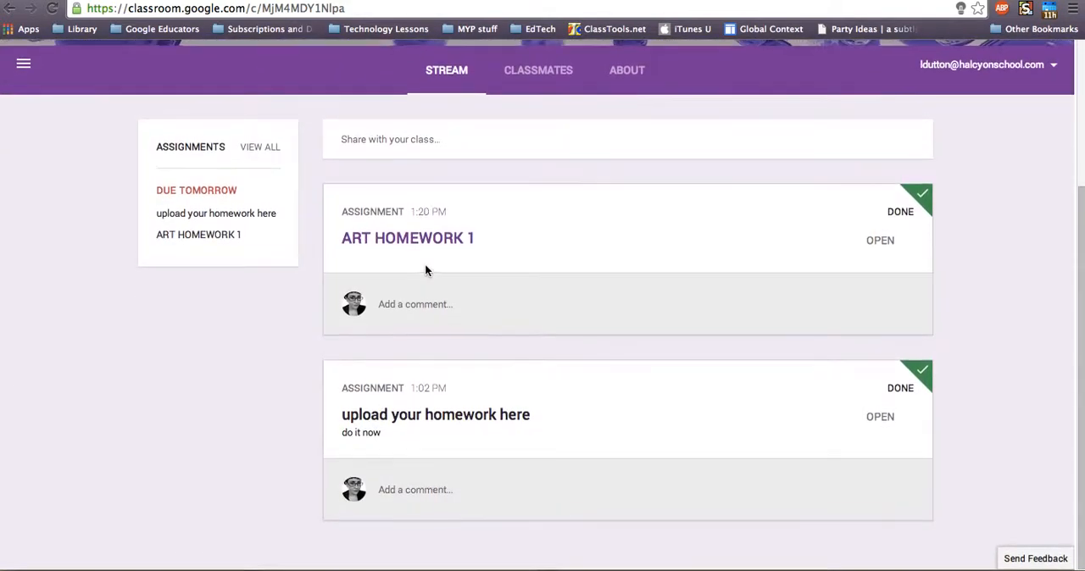
scroll(426, 269, up, 4)
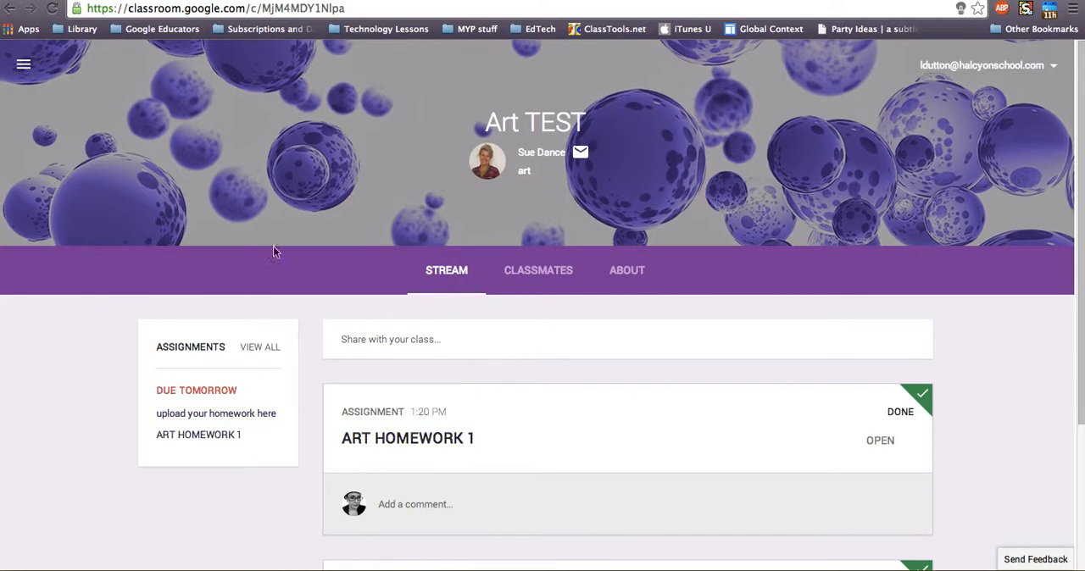
scroll(520, 456, down, 4)
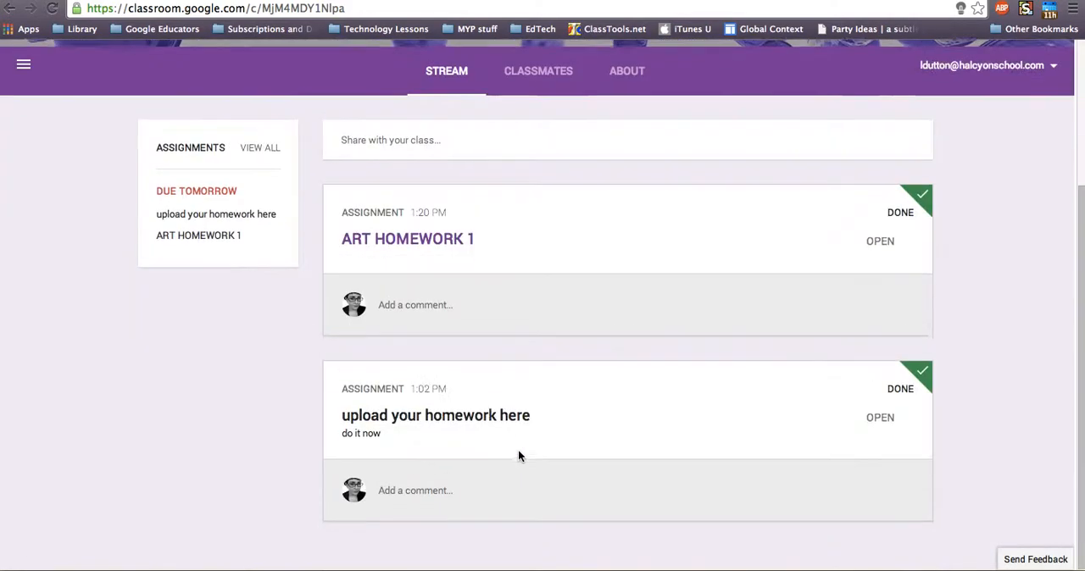
scroll(518, 453, up, 4)
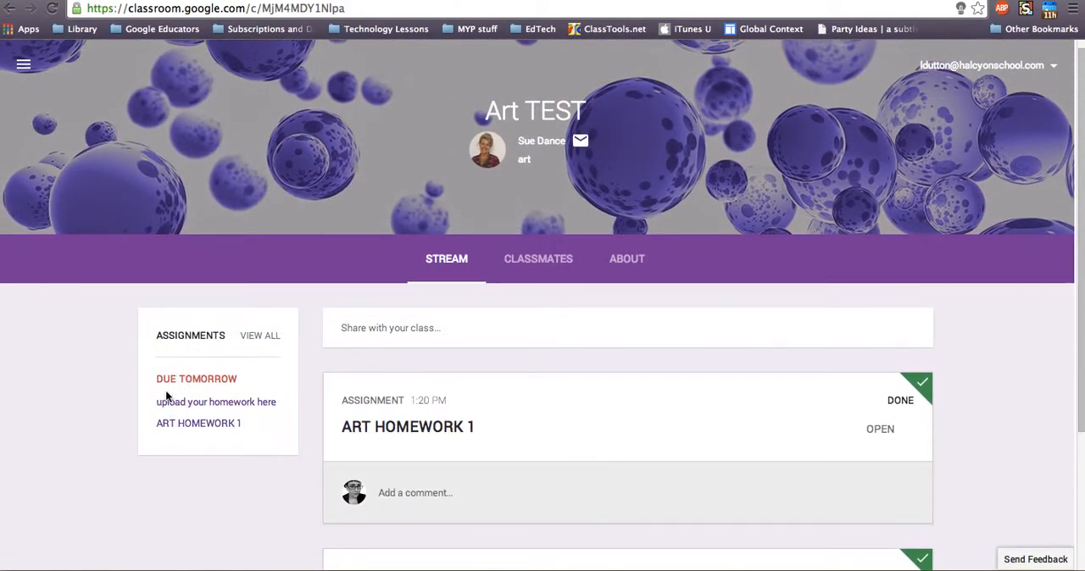
click(252, 339)
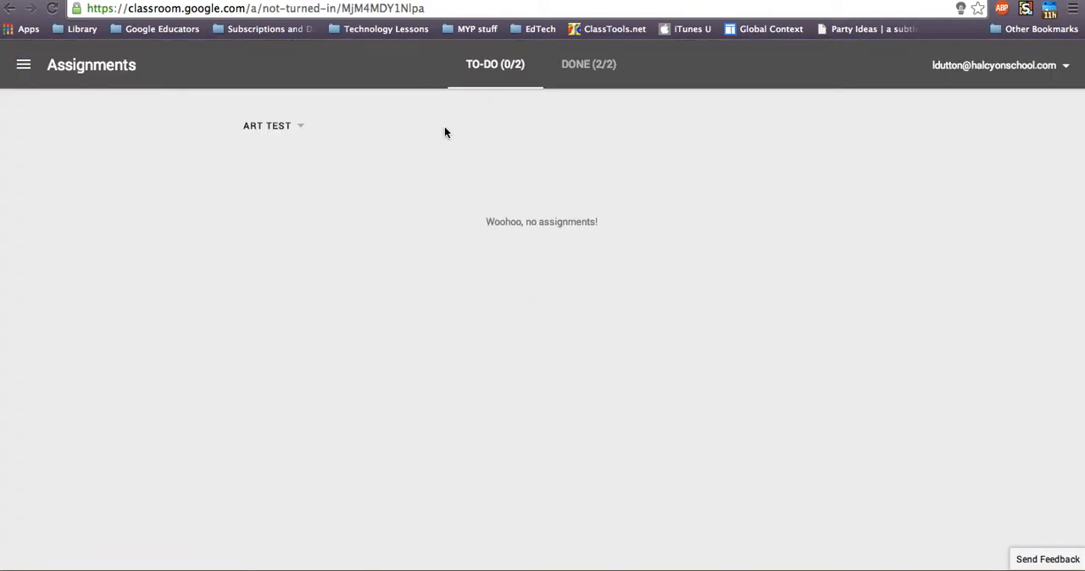
click(570, 68)
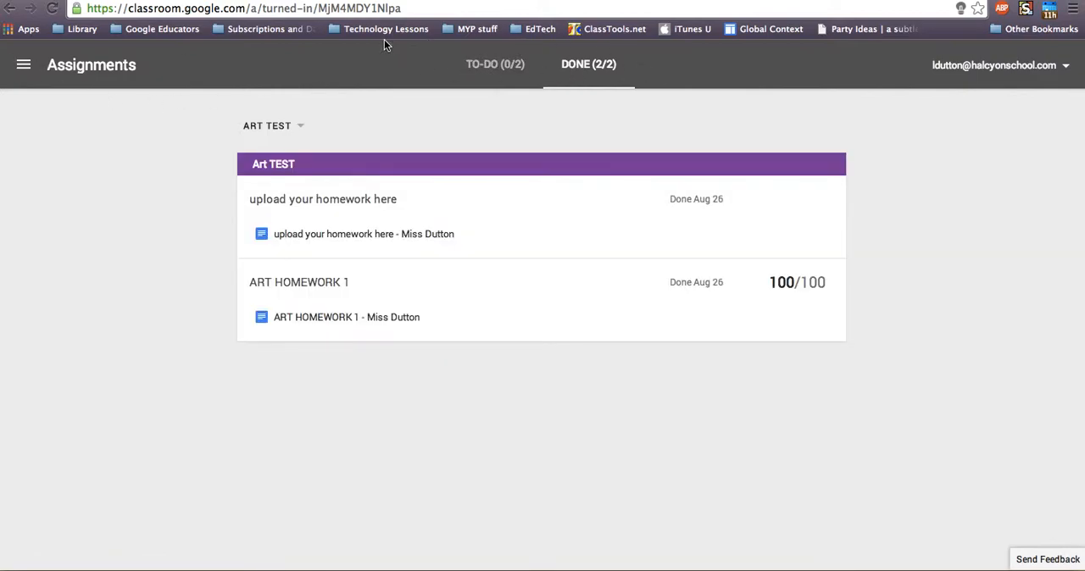
From the Classroom home page, view the Art TEST class folder in Google Drive and return to the class overview
click(25, 66)
click(33, 68)
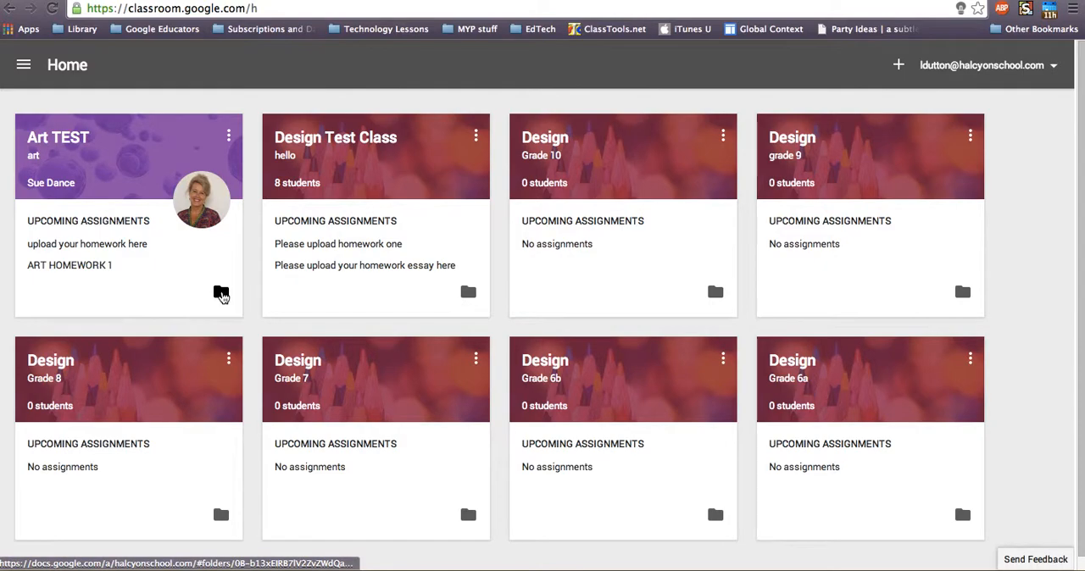
click(220, 293)
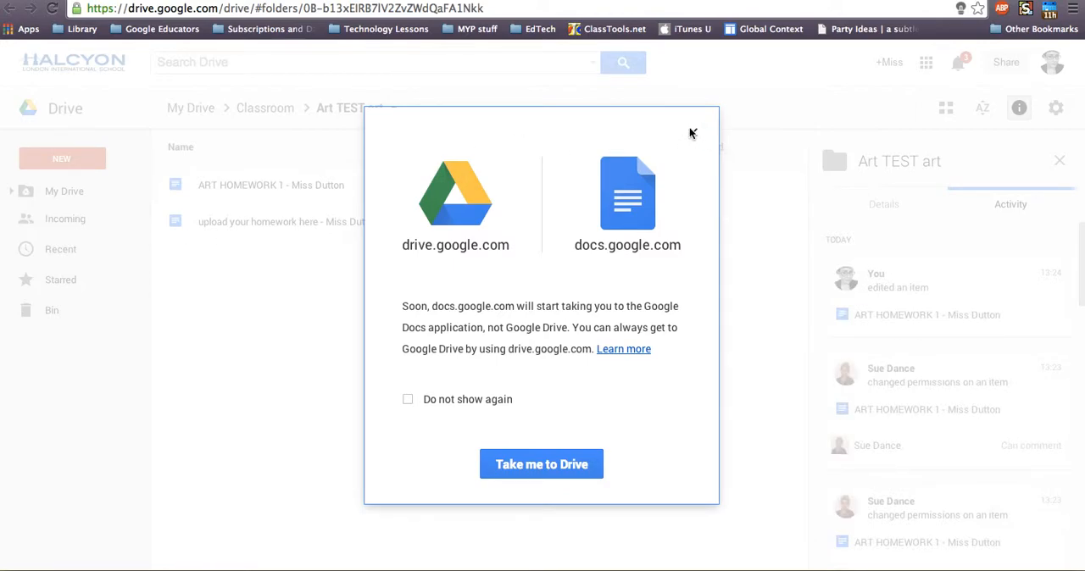
click(691, 133)
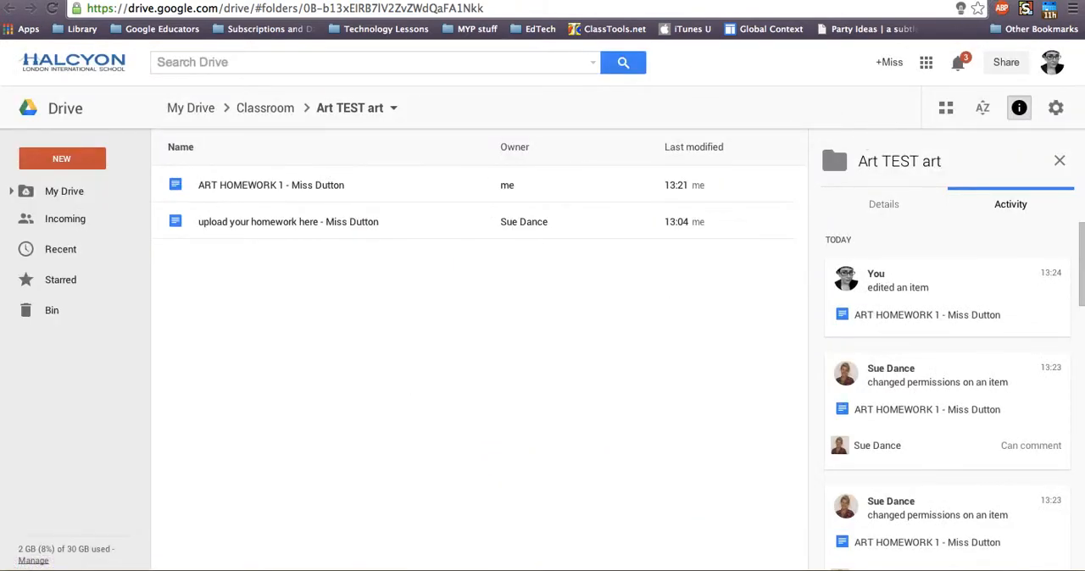
click(990, 1)
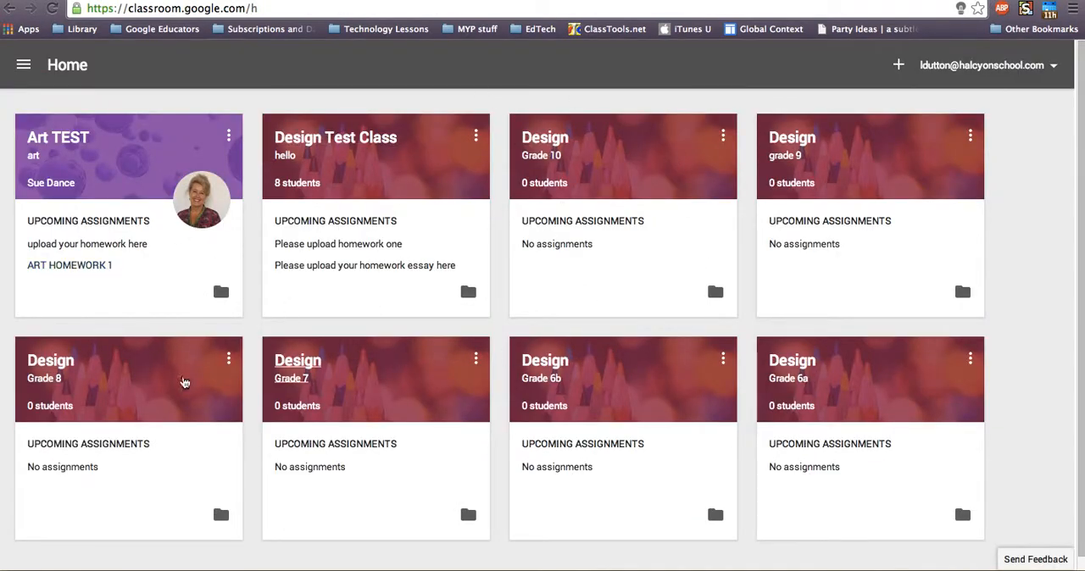